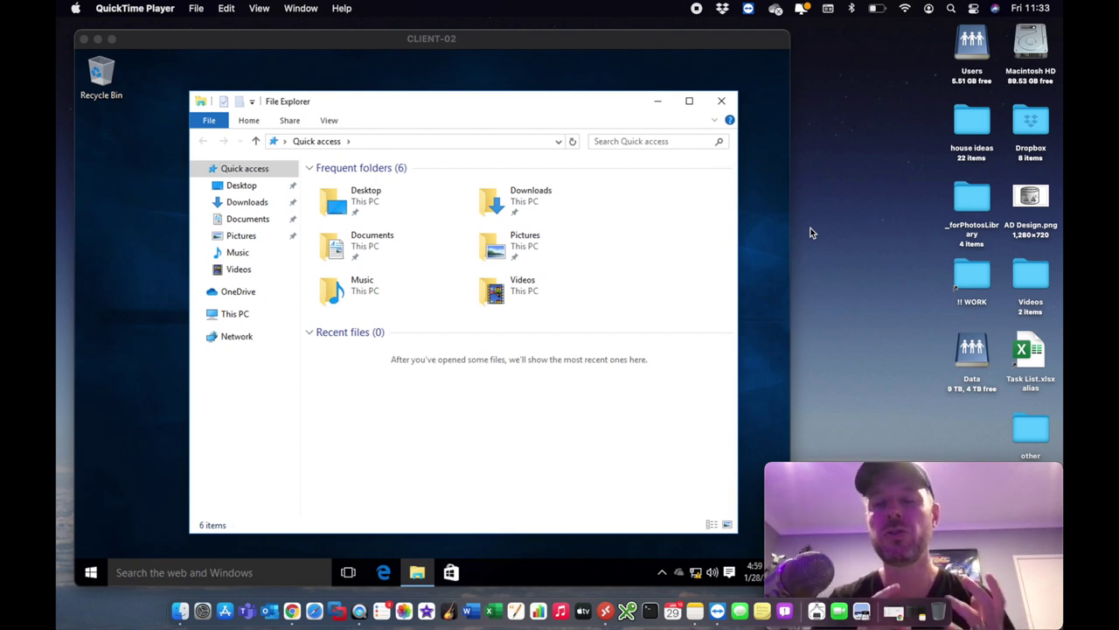
Minimize File Explorer in the CLIENT-02 session and slide the remote window down briefly to reveal the Mac desktop.
left_click_drag(330, 43, 328, 40)
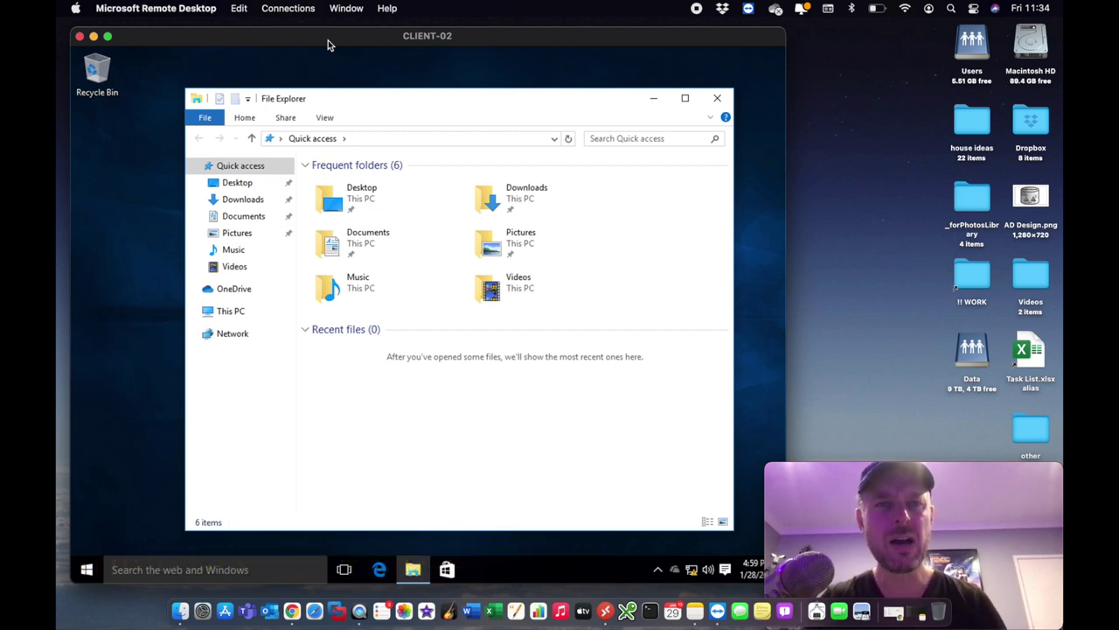
left_click(655, 102)
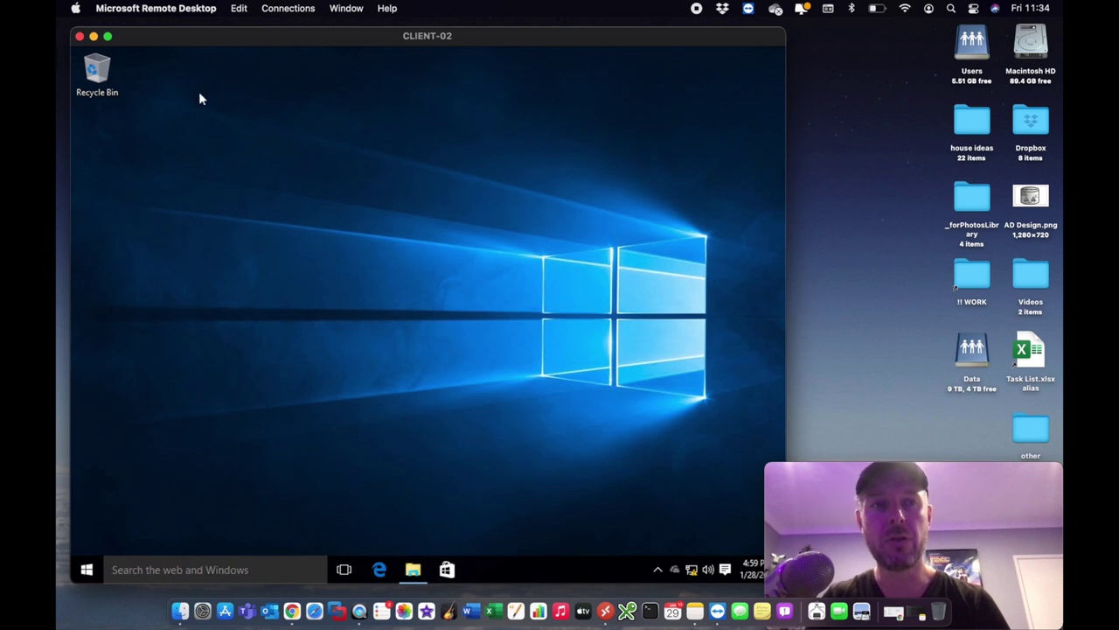
left_click_drag(336, 39, 383, 510)
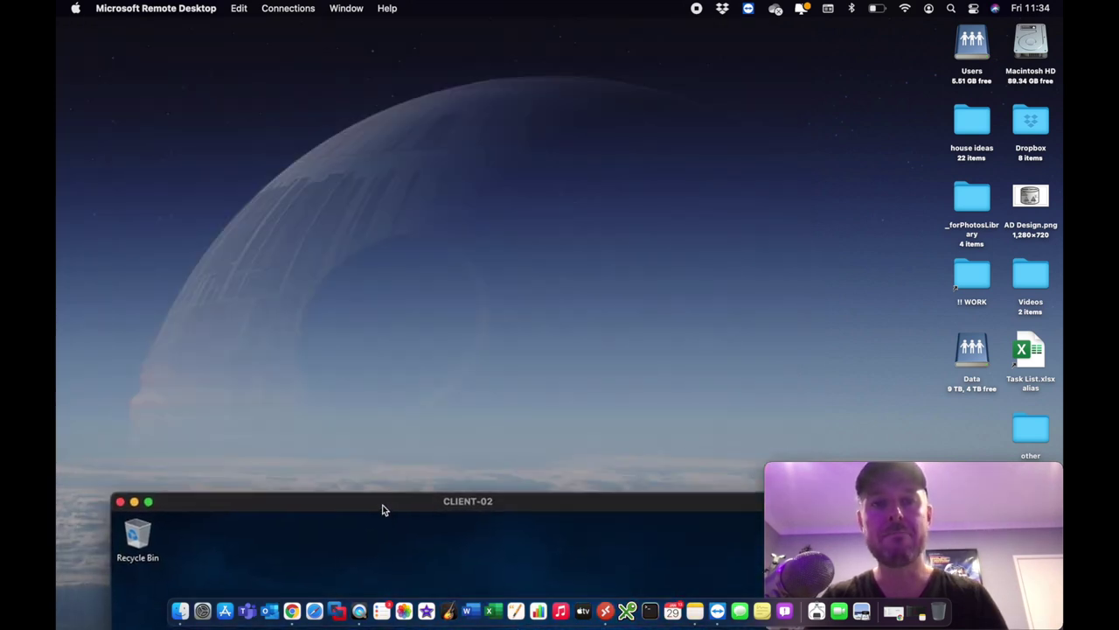
left_click(743, 186)
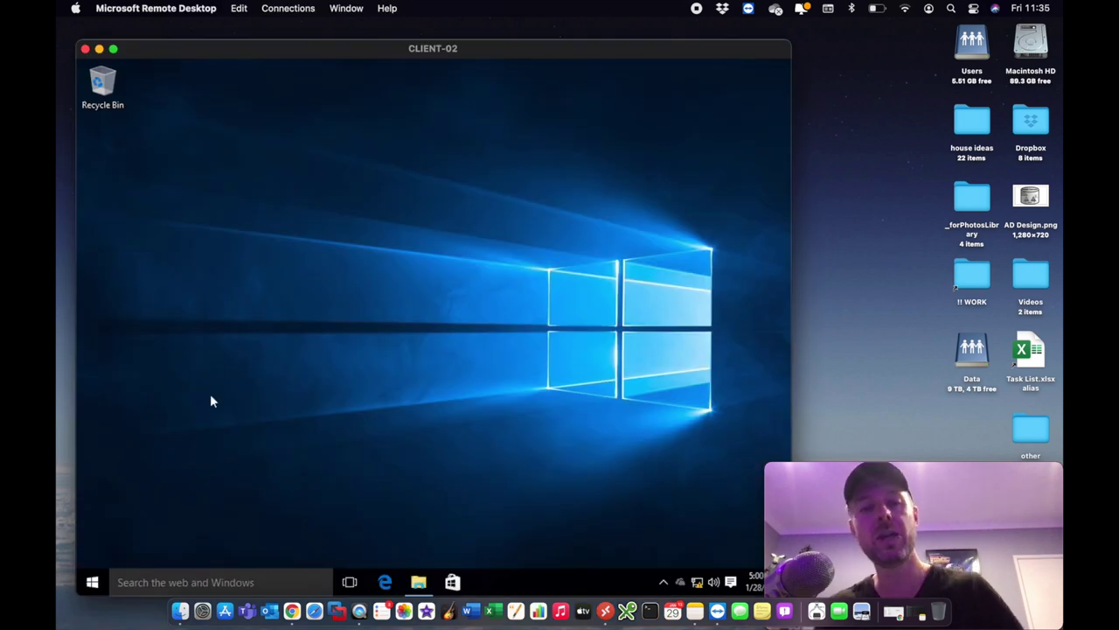
Look at the Windows Start menu and the hidden notification area icons in the remote session, closing each again.
left_click(92, 583)
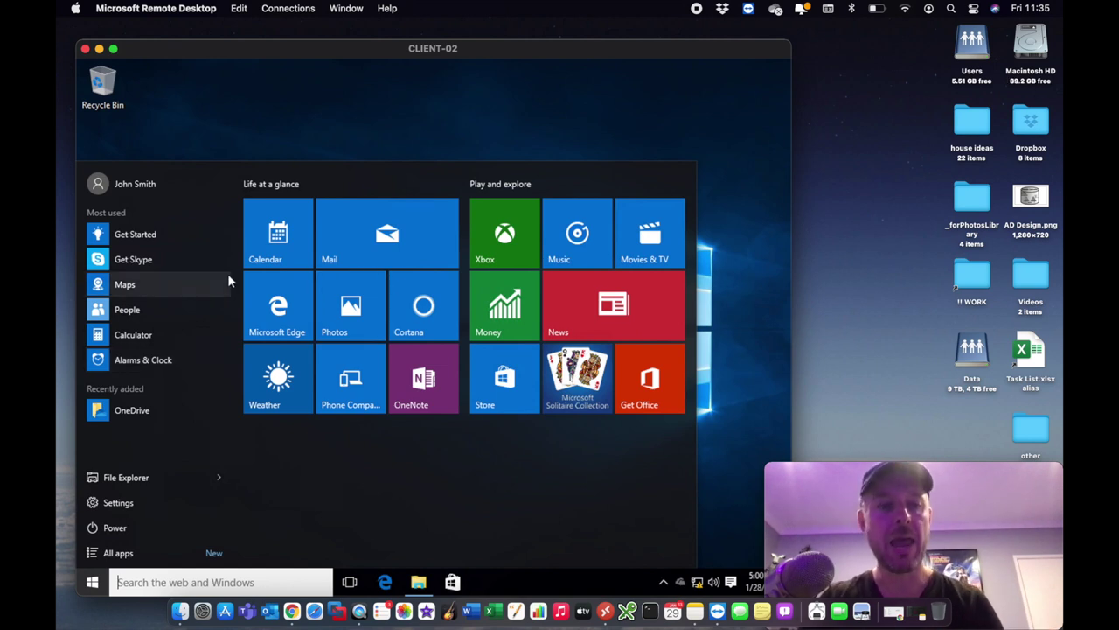
left_click(251, 139)
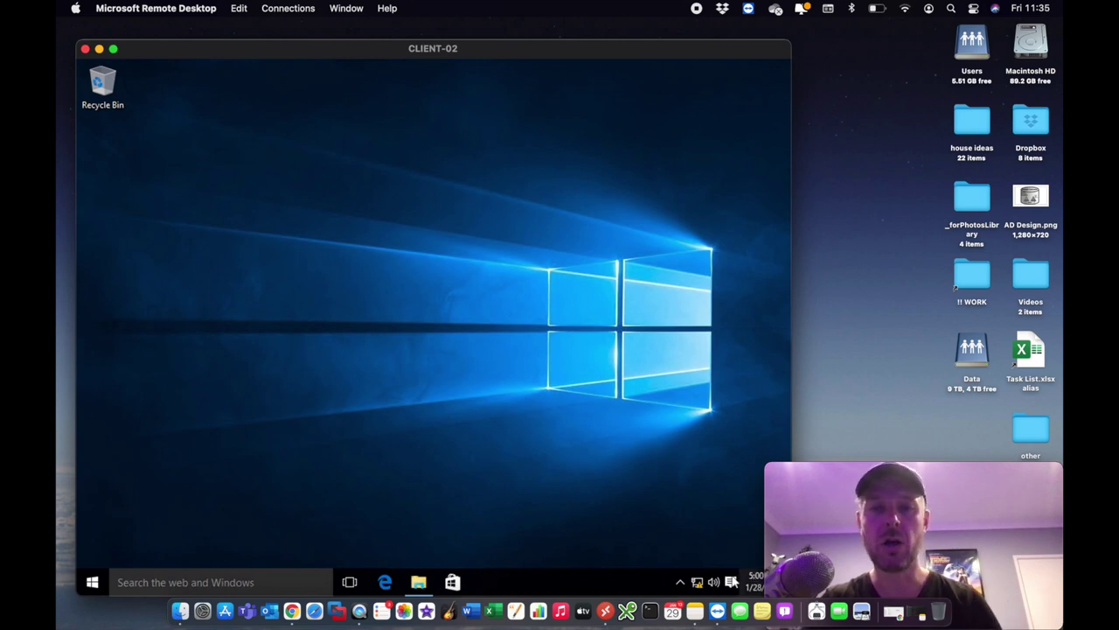
left_click(680, 582)
left_click(714, 487)
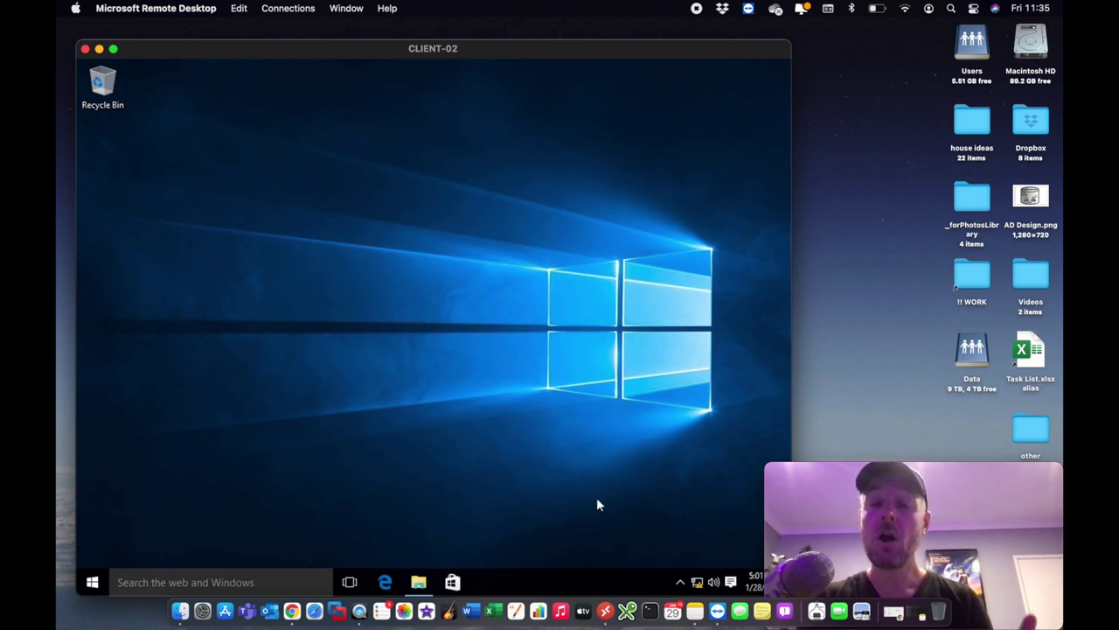
Move the CLIENT-02 window down out of the way and view the options of the Mac's Apple menu.
left_click_drag(280, 53, 347, 552)
left_click(354, 490)
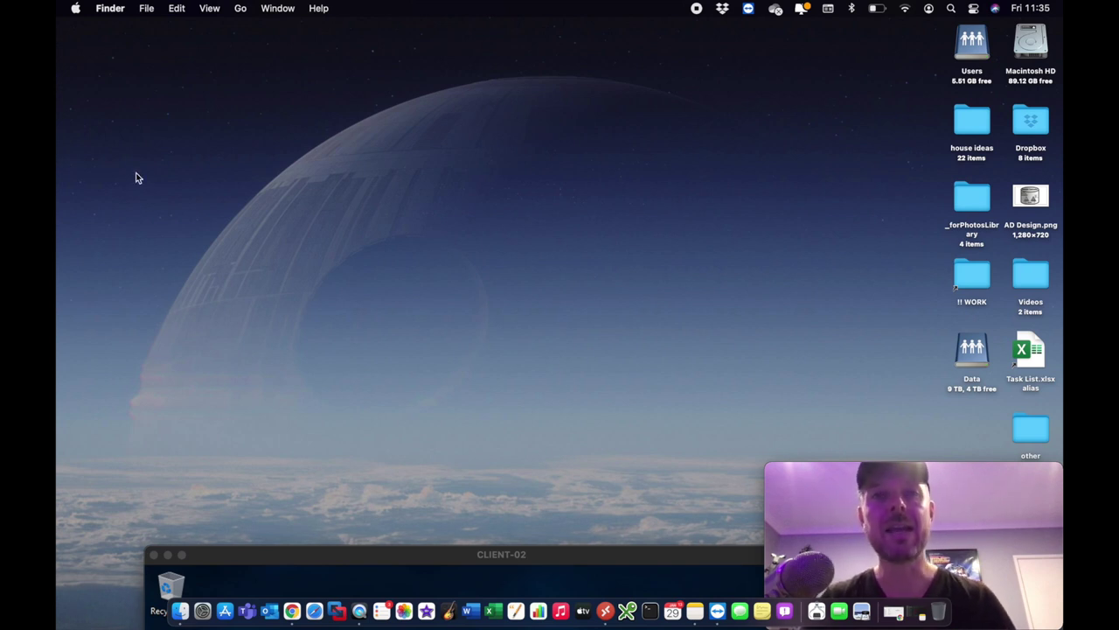
left_click(76, 10)
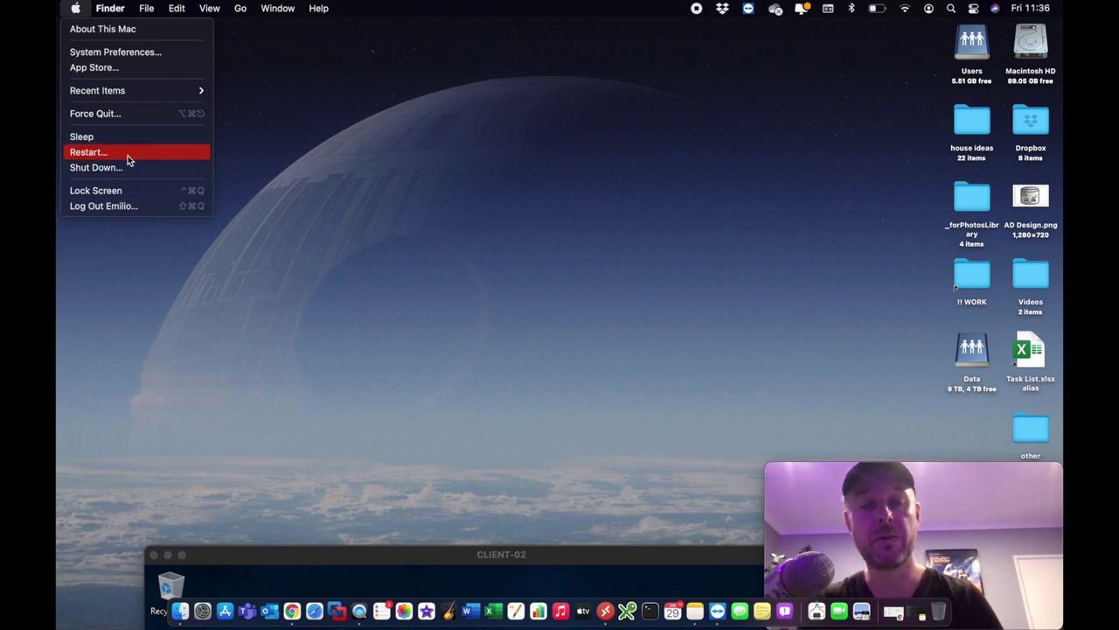
left_click(249, 158)
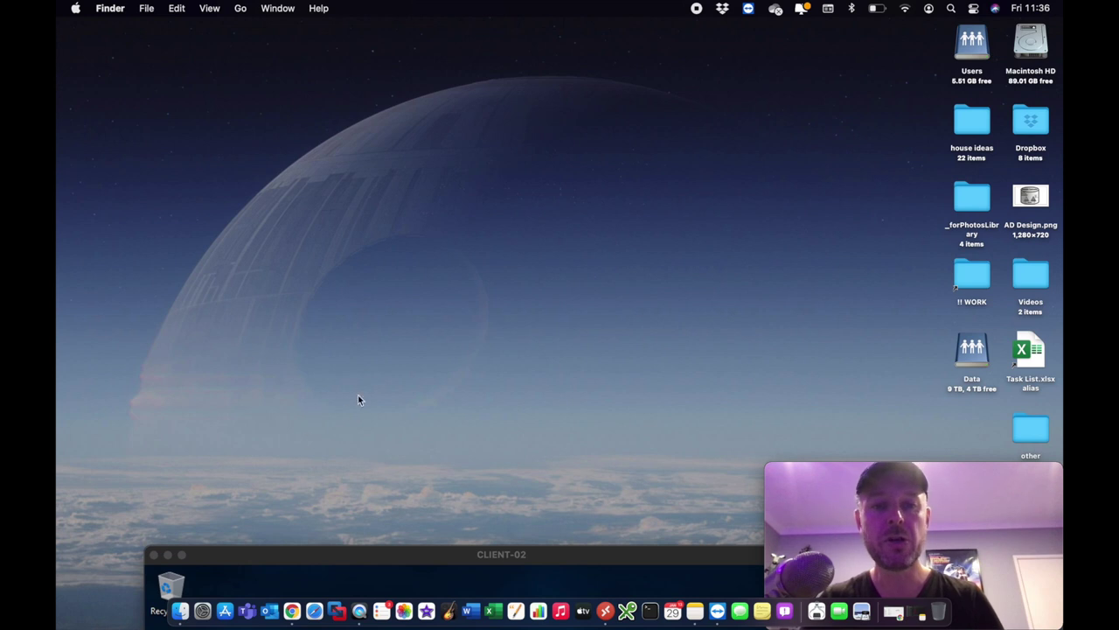
Bring the CLIENT-02 window back into full view, shifting it sideways to show the Windows clock and notification area.
double_click(244, 549)
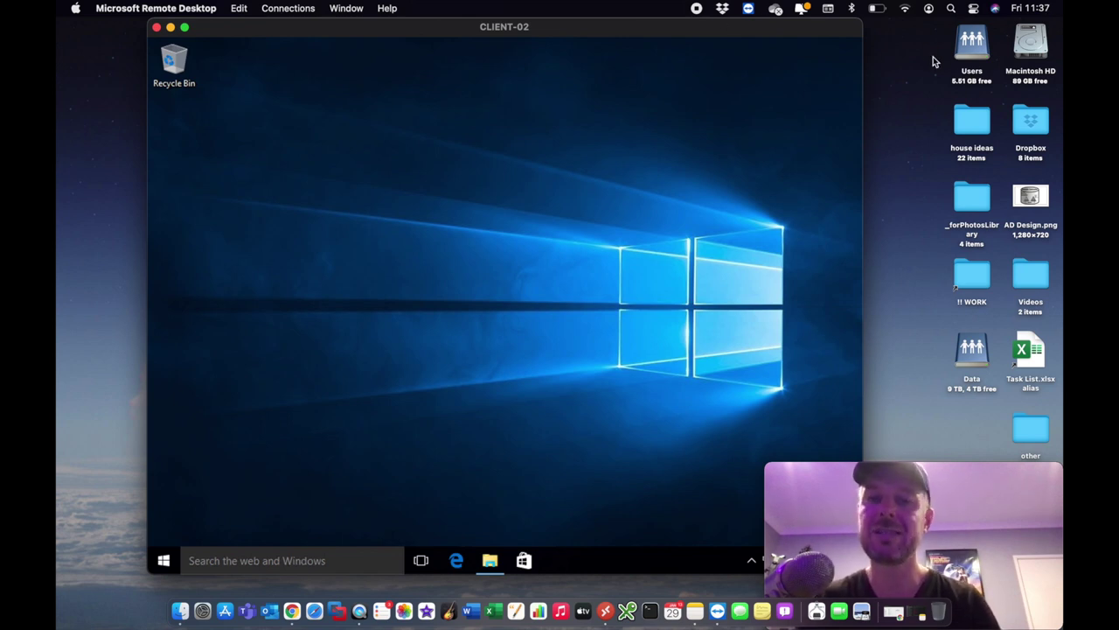
left_click_drag(848, 29, 708, 32)
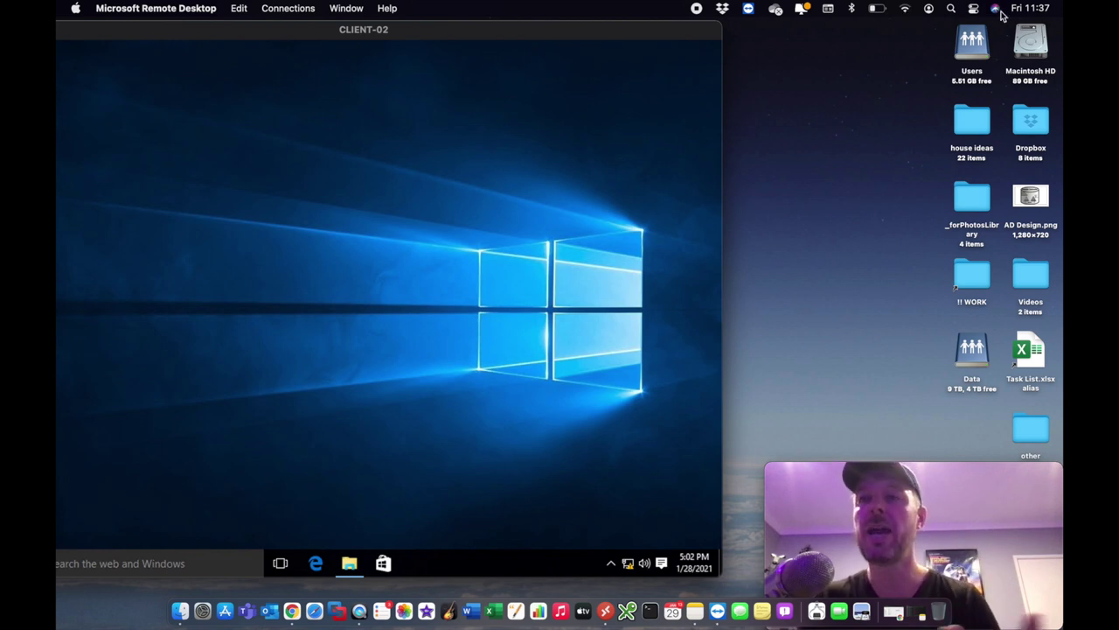
double_click(235, 35)
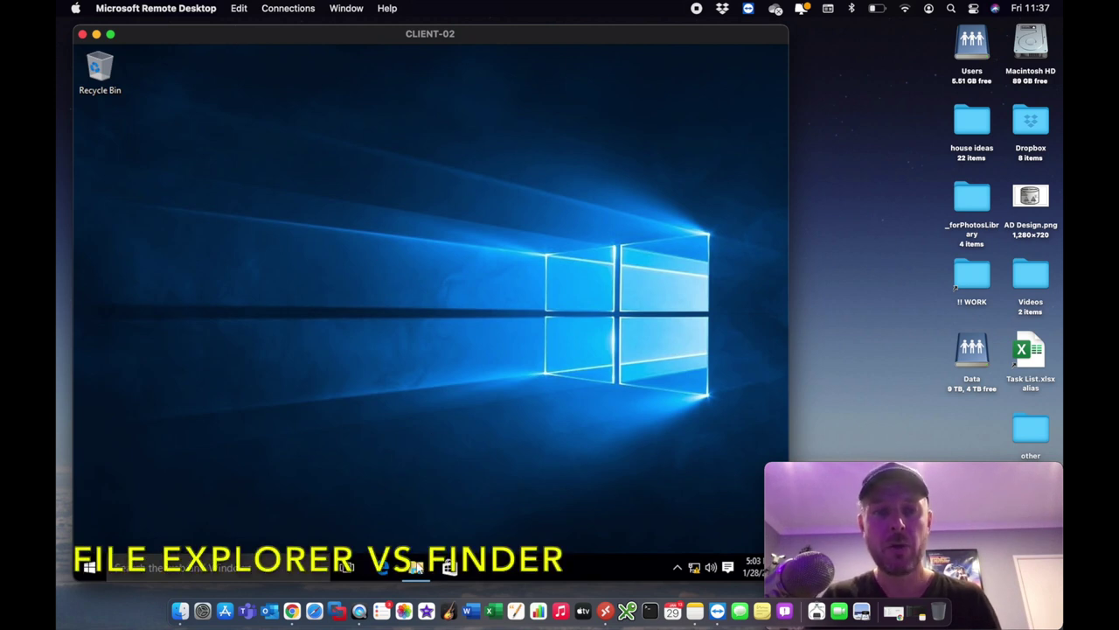
Open File Explorer maximized in the remote session, view Local Disk (C:) and expand This PC in the folder tree.
left_click(416, 567)
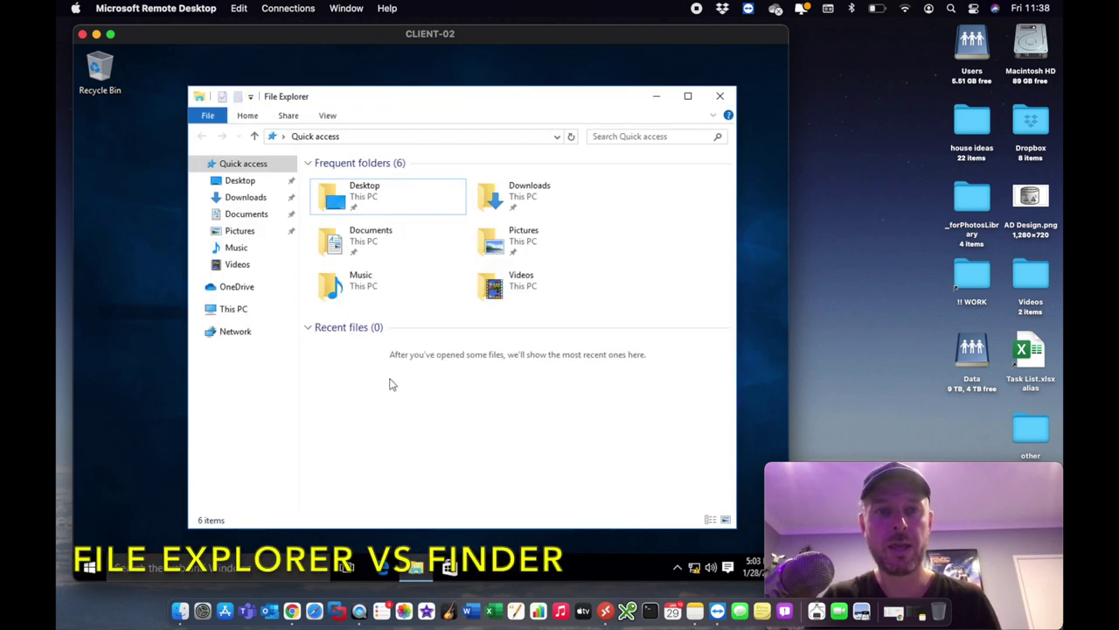
double_click(366, 102)
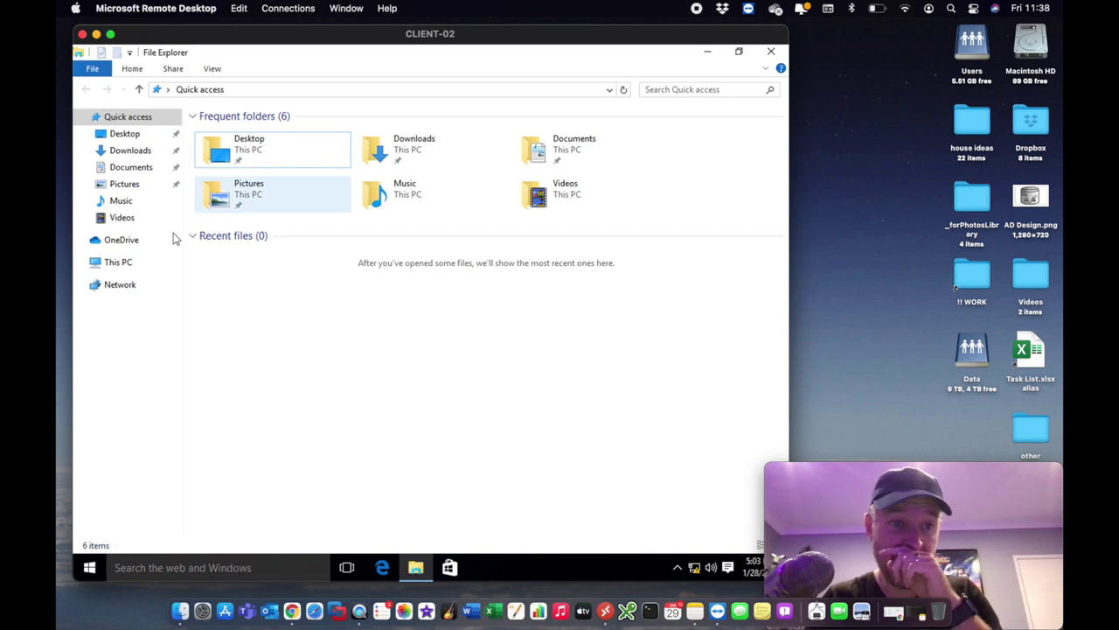
left_click(123, 264)
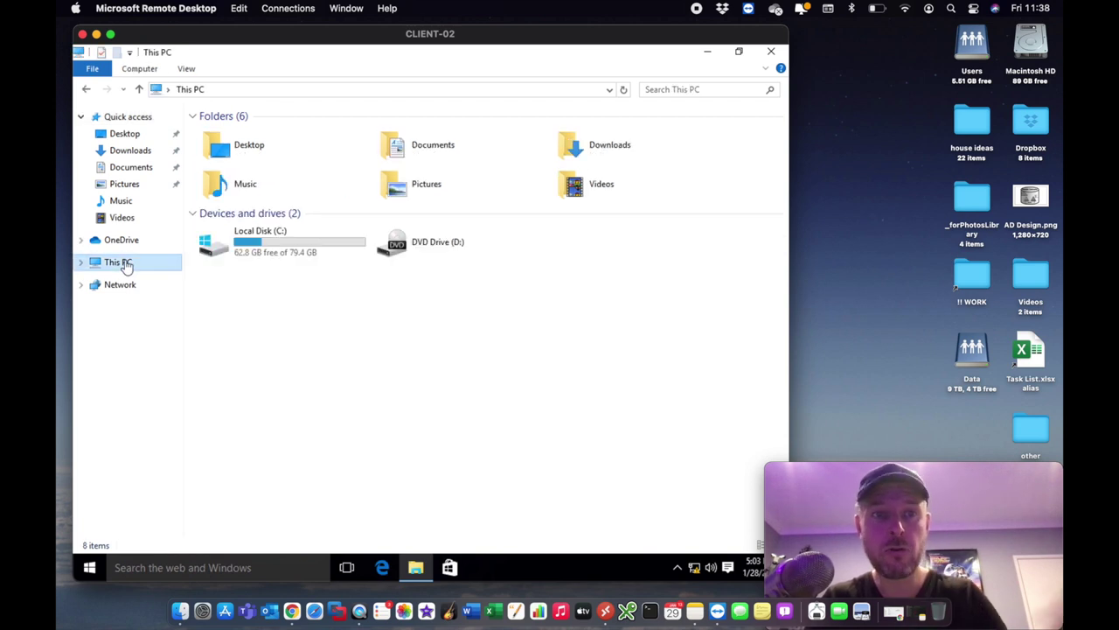
left_click(267, 244)
double_click(267, 244)
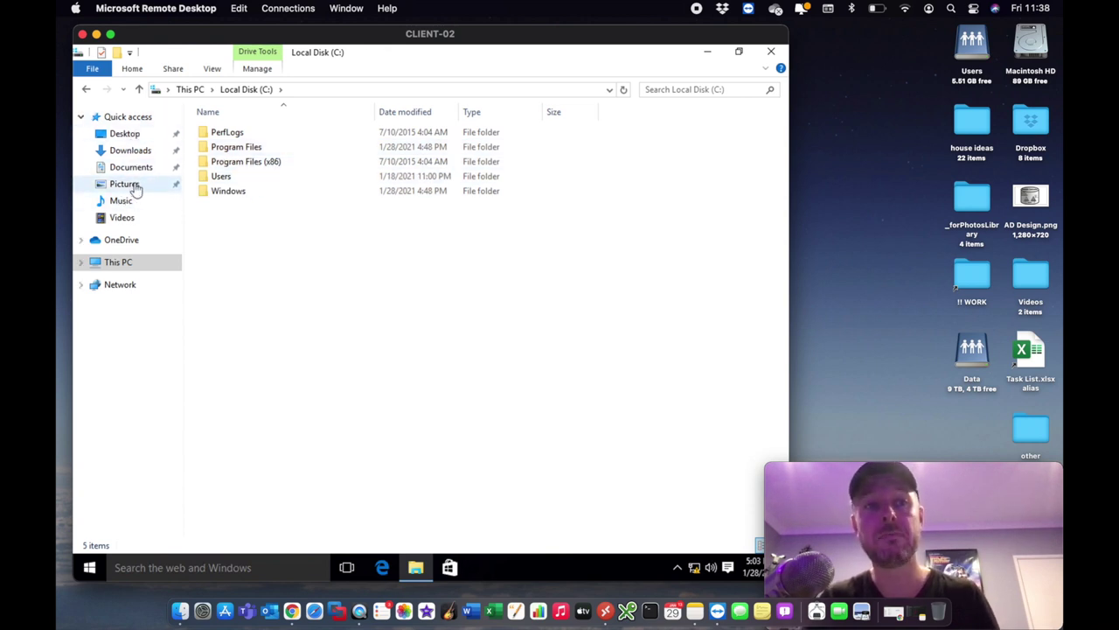
left_click(80, 261)
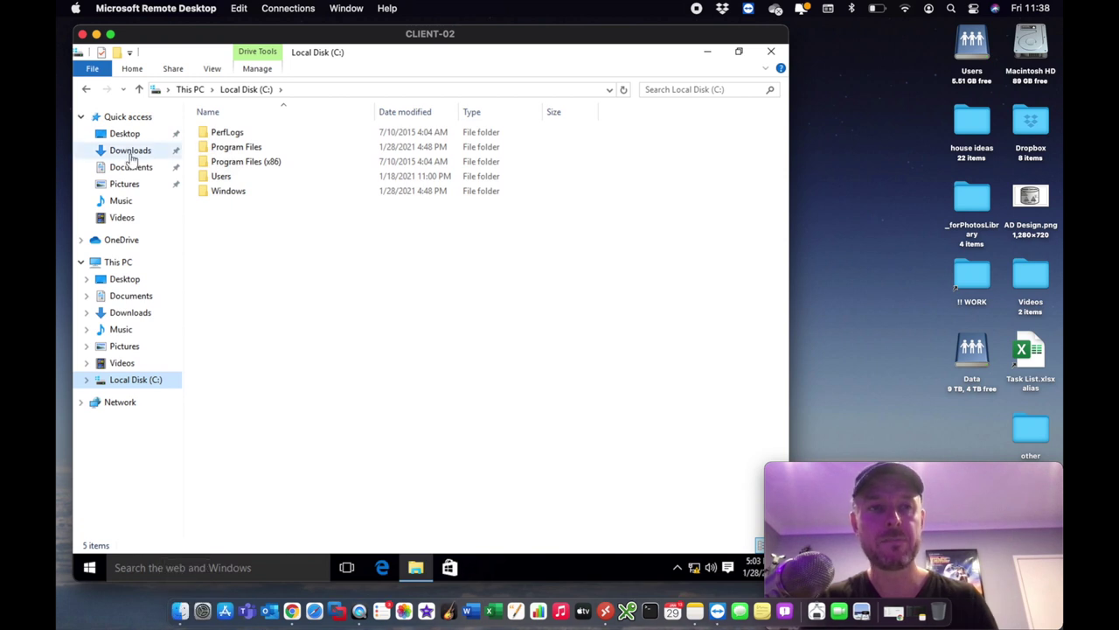
Minimize the remote session, open a Finder window on the Mac, and move and enlarge it.
left_click(96, 33)
left_click(170, 618)
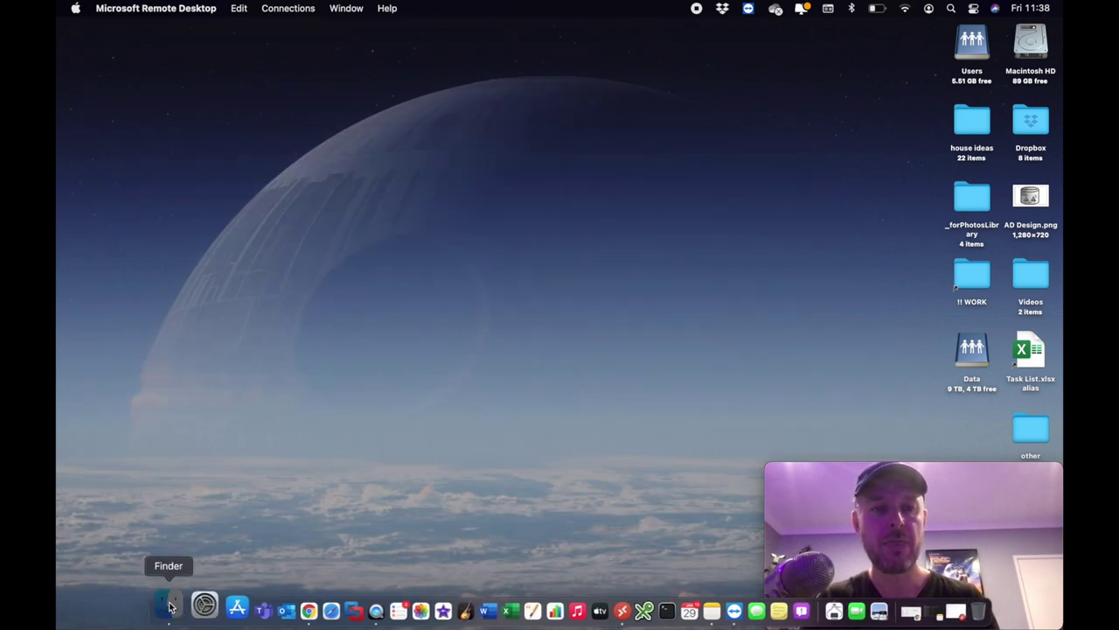
left_click_drag(286, 303, 270, 125)
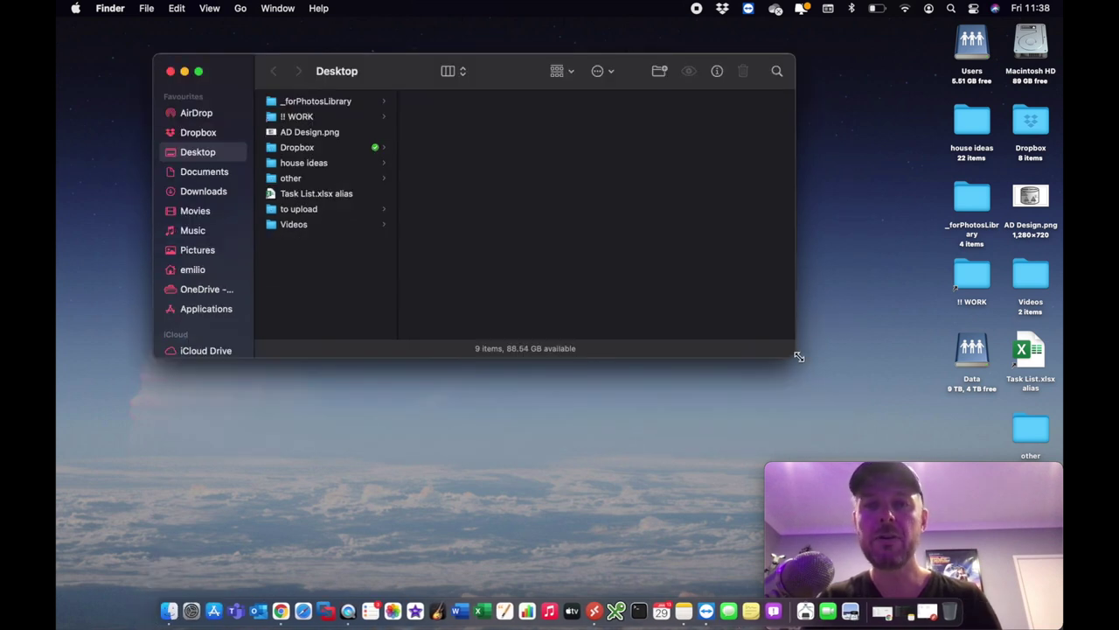
left_click_drag(795, 355, 837, 393)
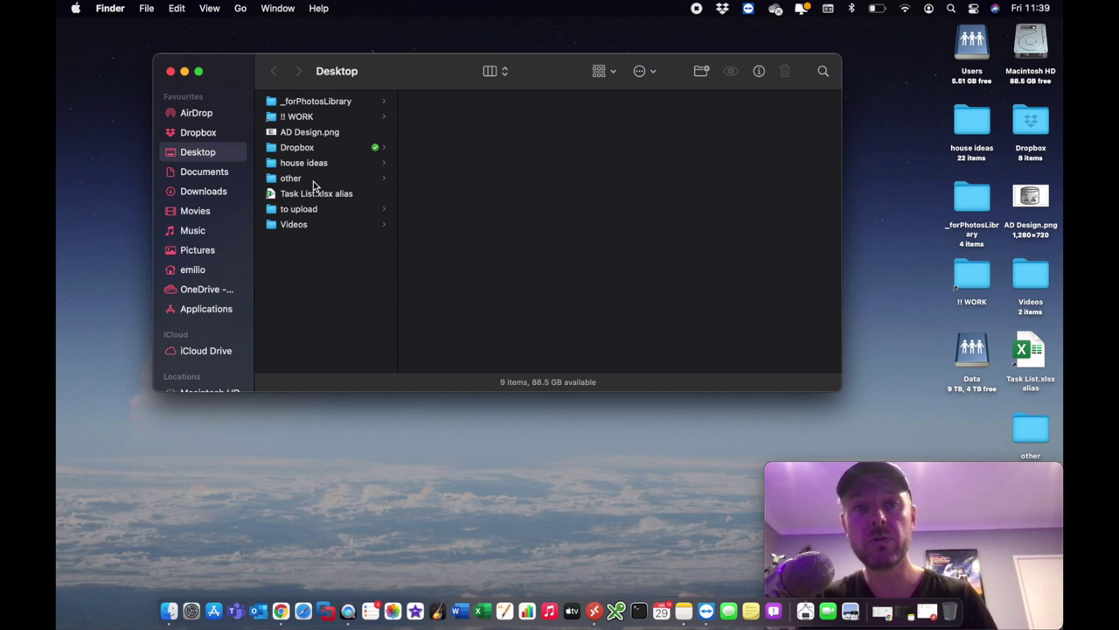
Switch back to the CLIENT-02 remote session and view its Documents, Pictures and Music folders in File Explorer.
key("super+Tab")
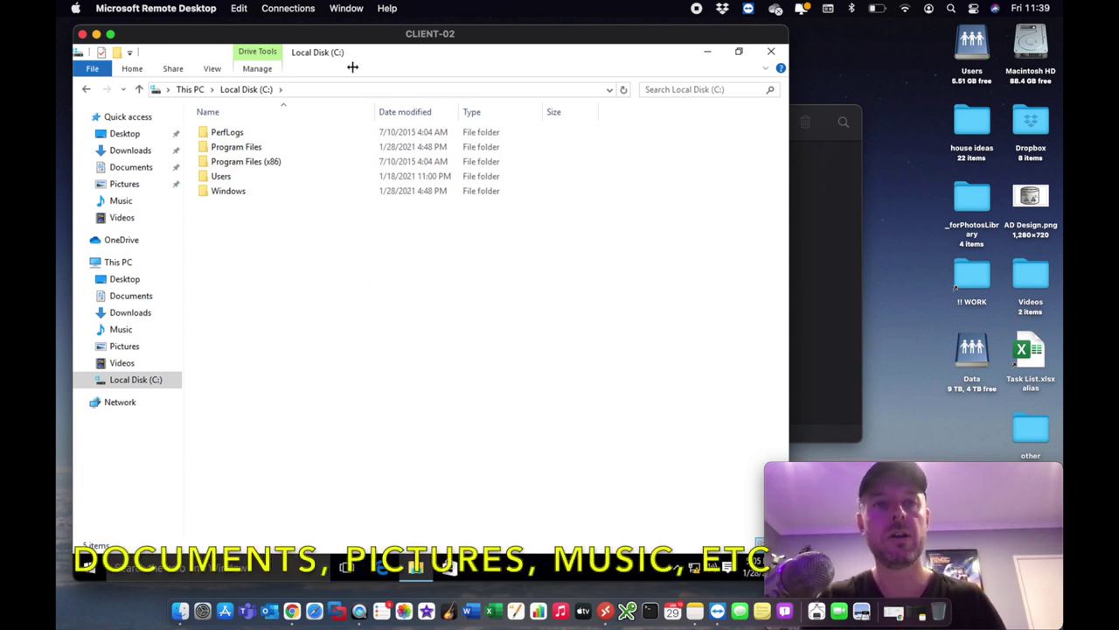
left_click_drag(335, 37, 375, 35)
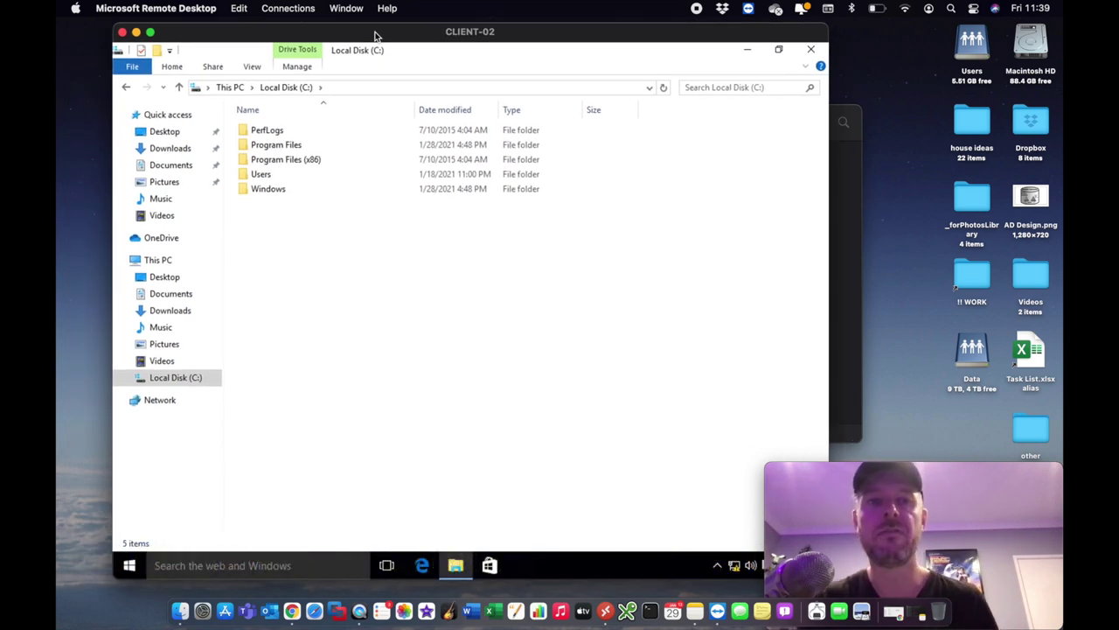
left_click(170, 150)
left_click(168, 166)
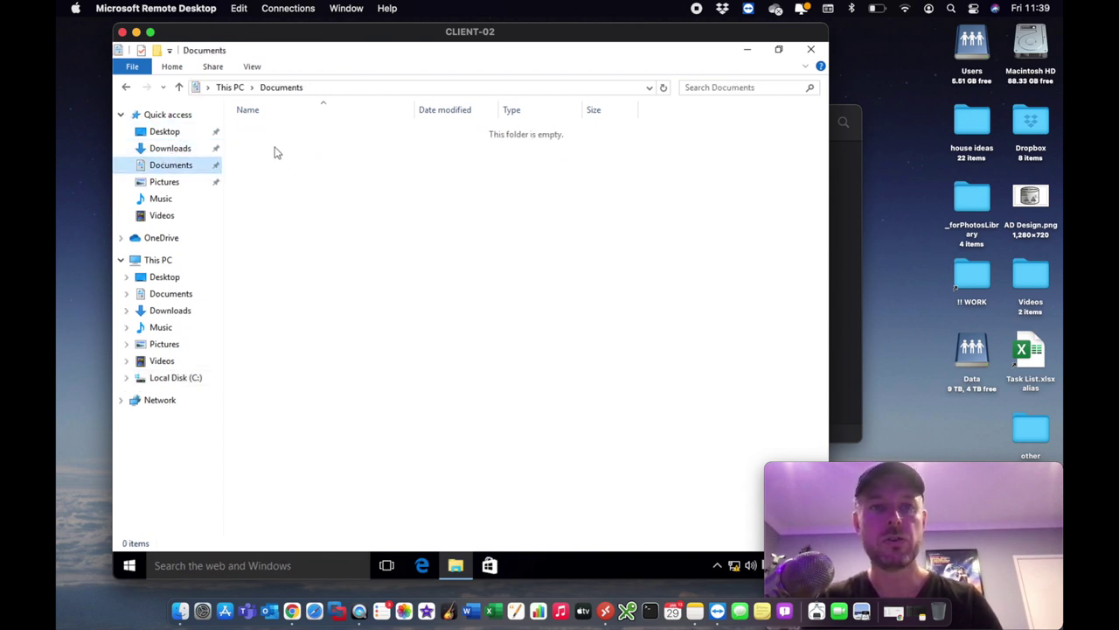
left_click(166, 182)
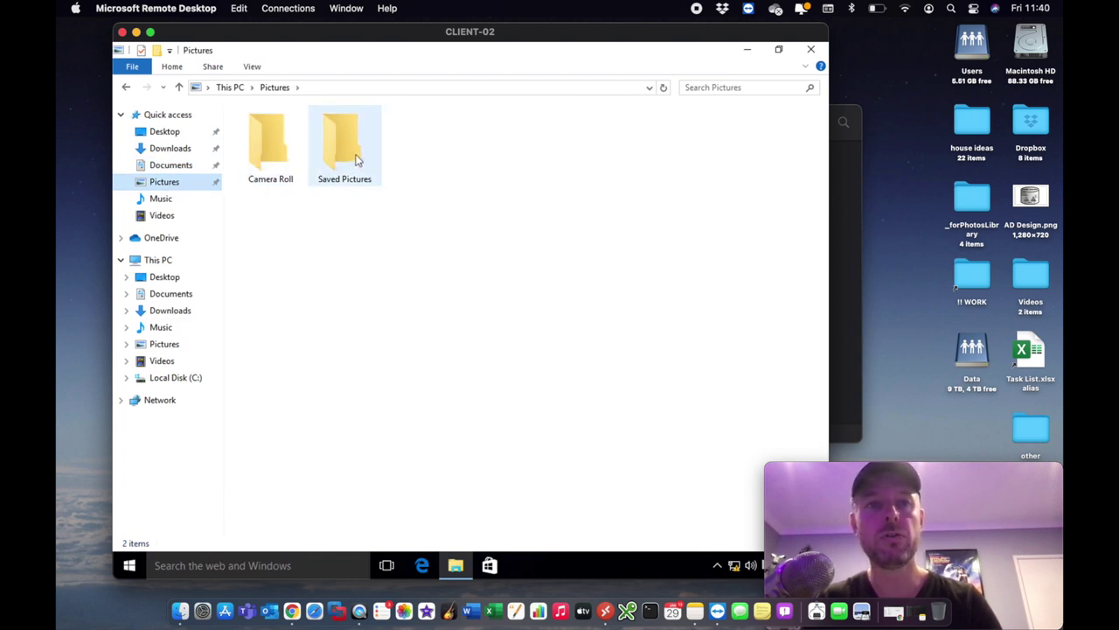
left_click(166, 201)
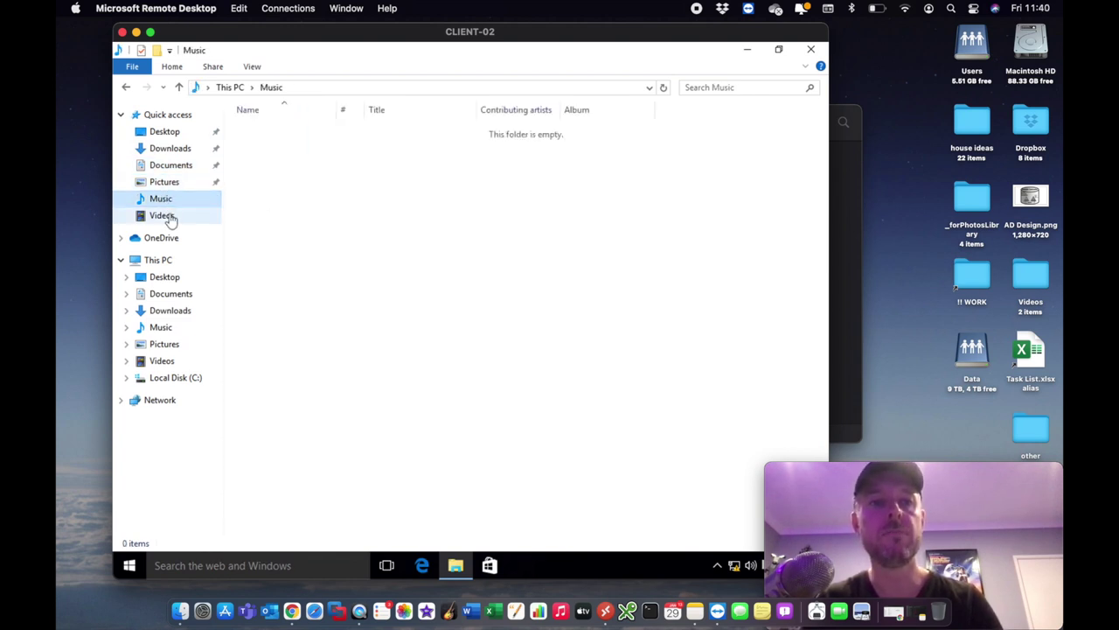
left_click(162, 216)
key("alt+Left")
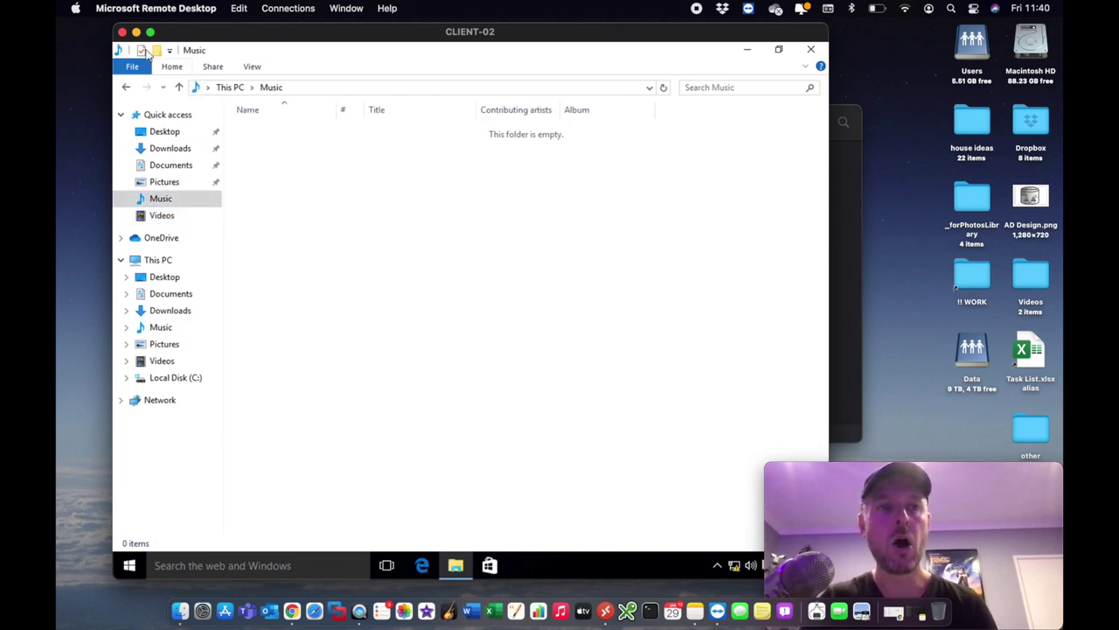
Minimize the remote session and view the Mac's Movies, Pictures and Documents folders in Finder.
left_click(136, 33)
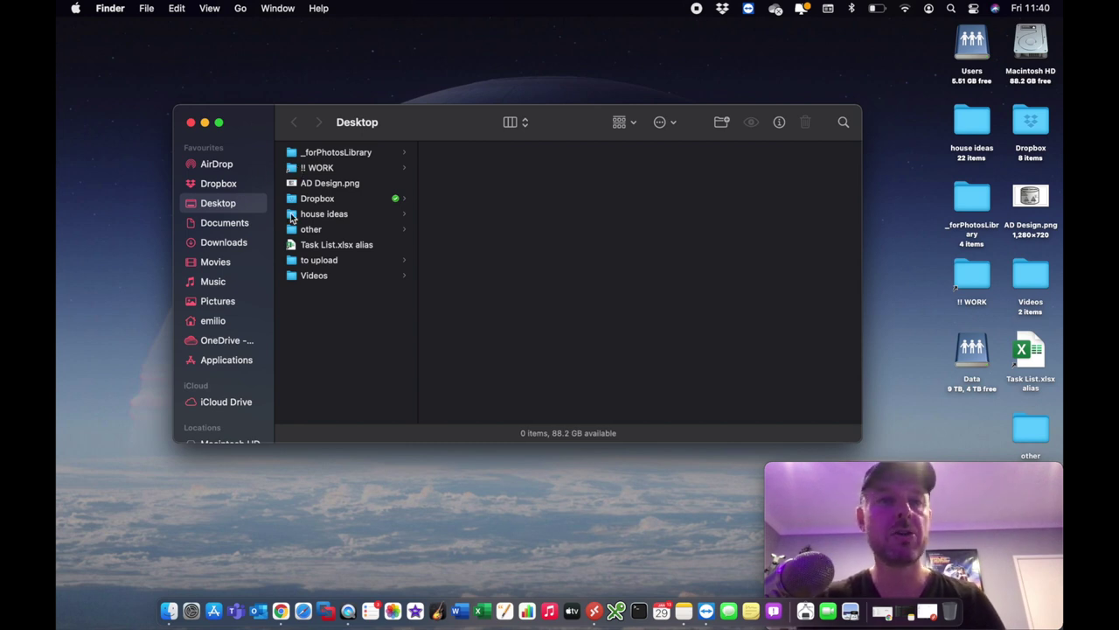
left_click_drag(250, 124, 230, 112)
left_click(198, 251)
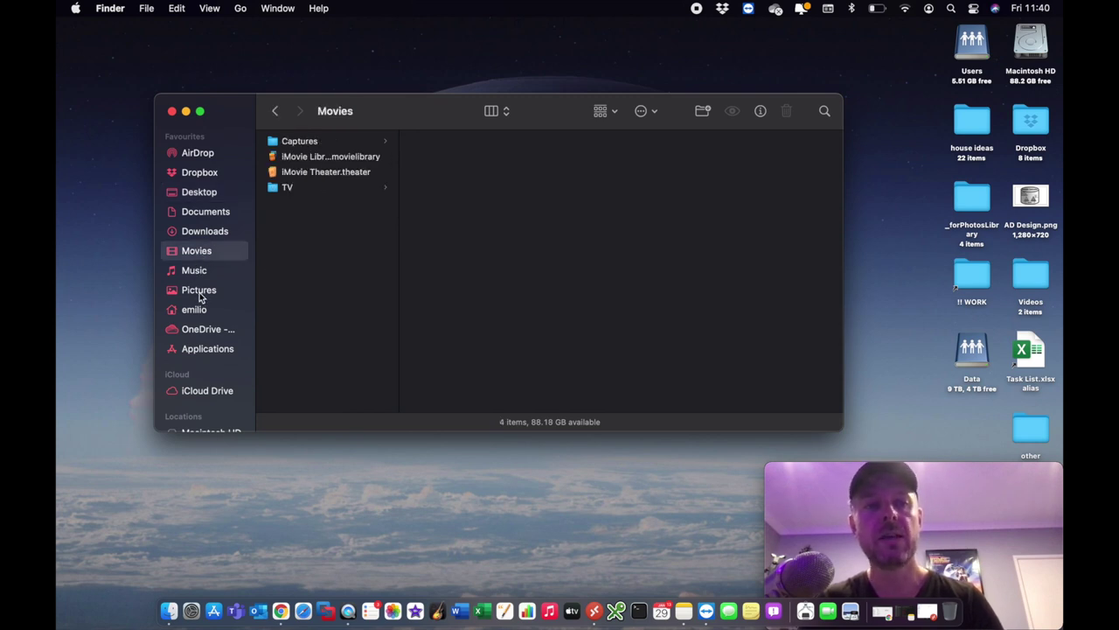
left_click(201, 291)
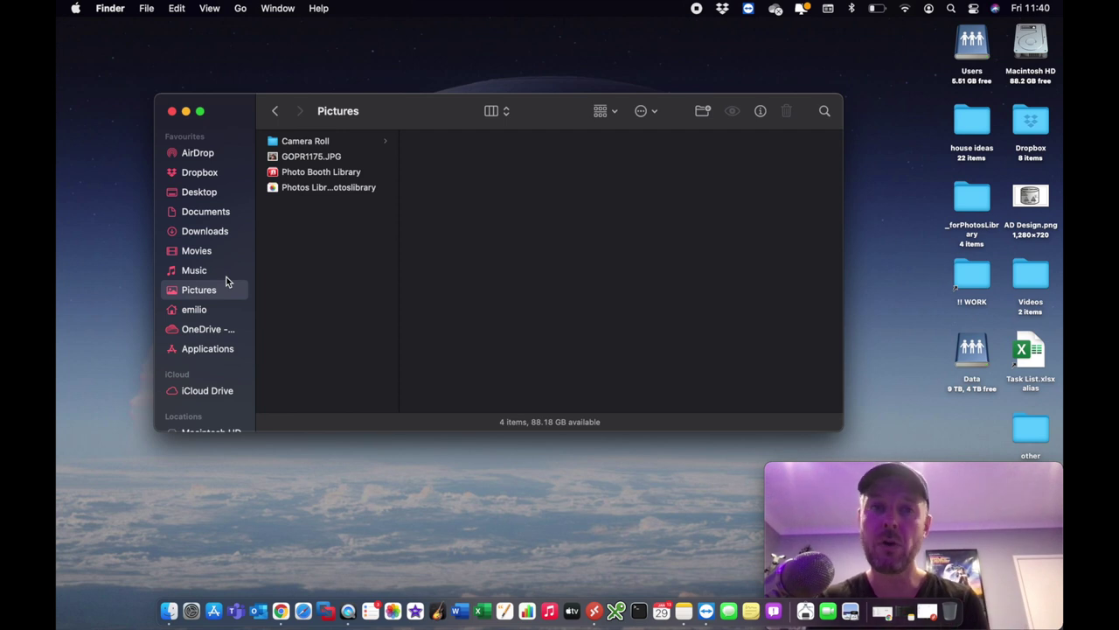
left_click(203, 210)
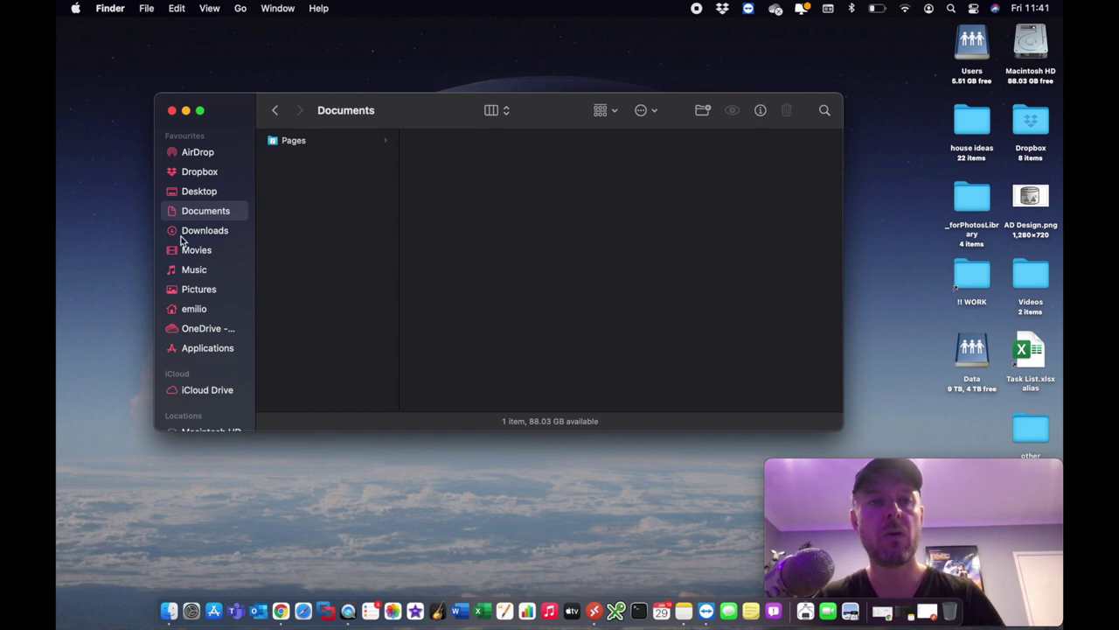
Hide Desktop, Documents and Downloads from the sidebar in the Finder preferences.
left_click(112, 10)
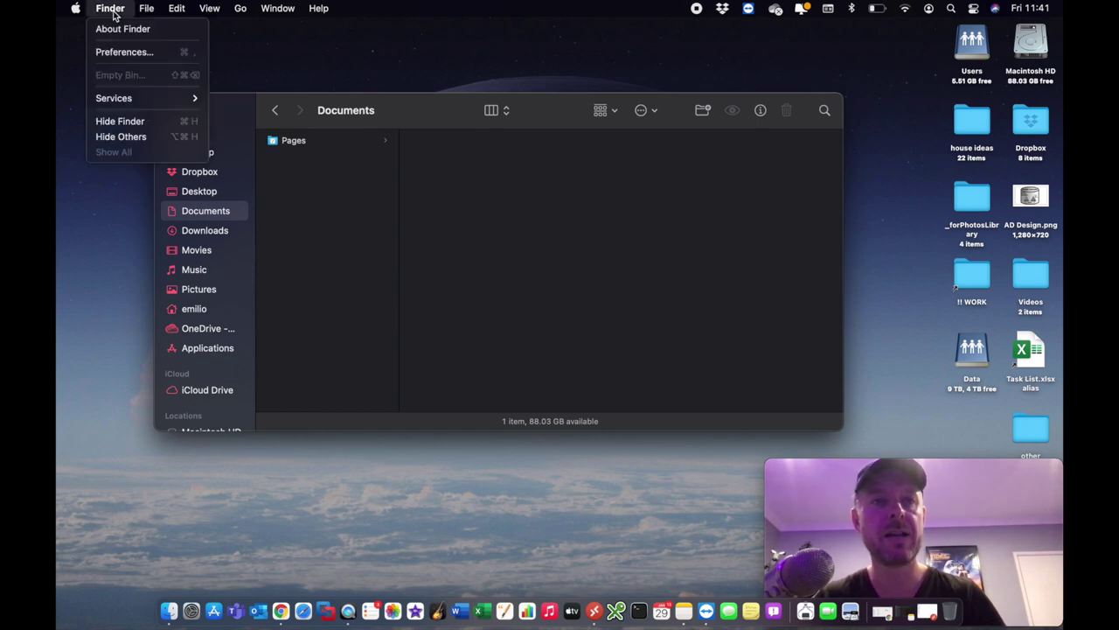
left_click(140, 52)
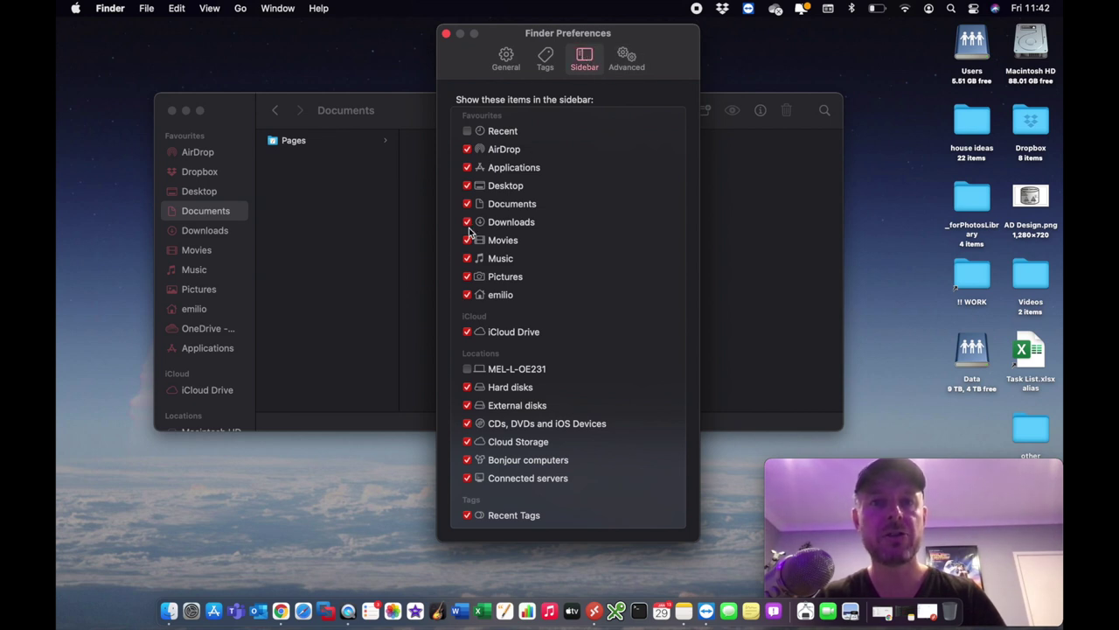
left_click(467, 185)
left_click(467, 204)
left_click(467, 222)
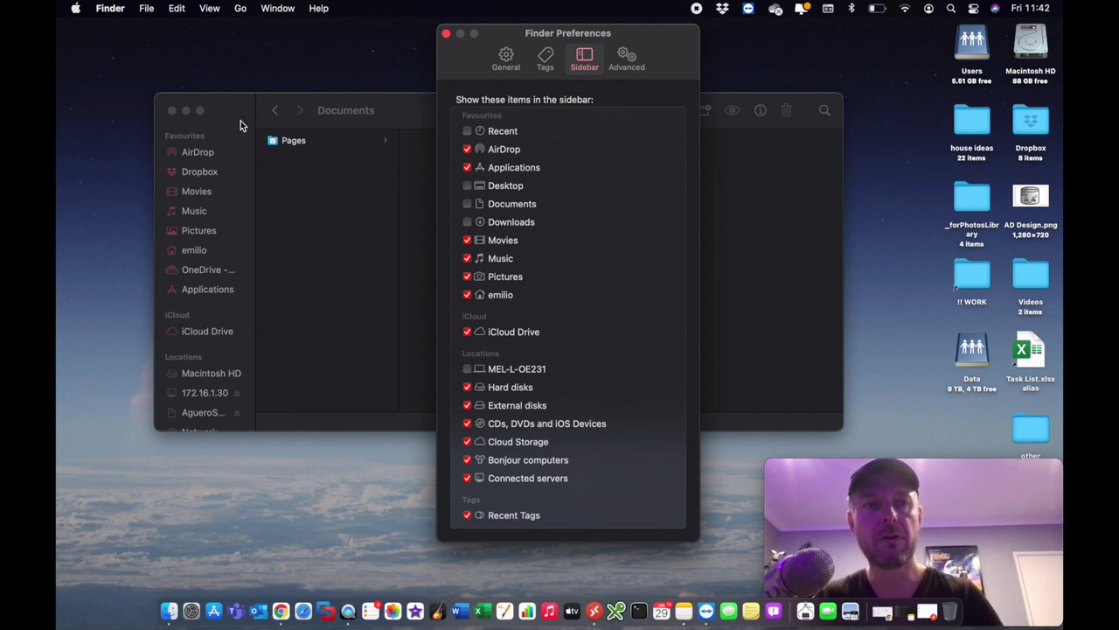
Show Downloads, Documents and Desktop in the Finder sidebar again and close the preferences window.
left_click(467, 222)
left_click(467, 204)
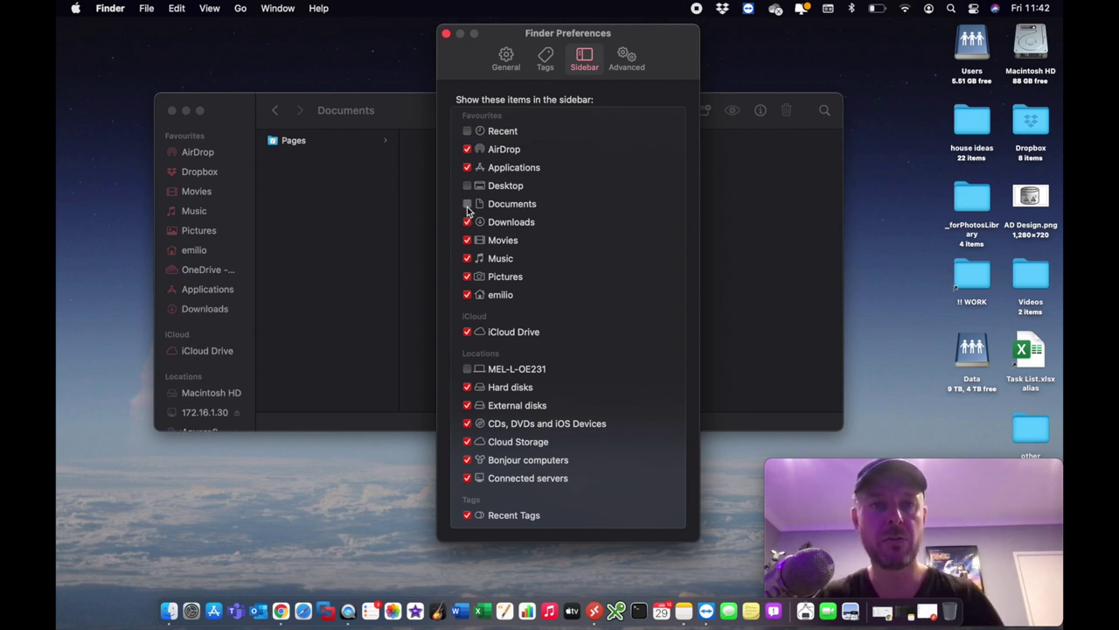
left_click(467, 186)
key("super+w")
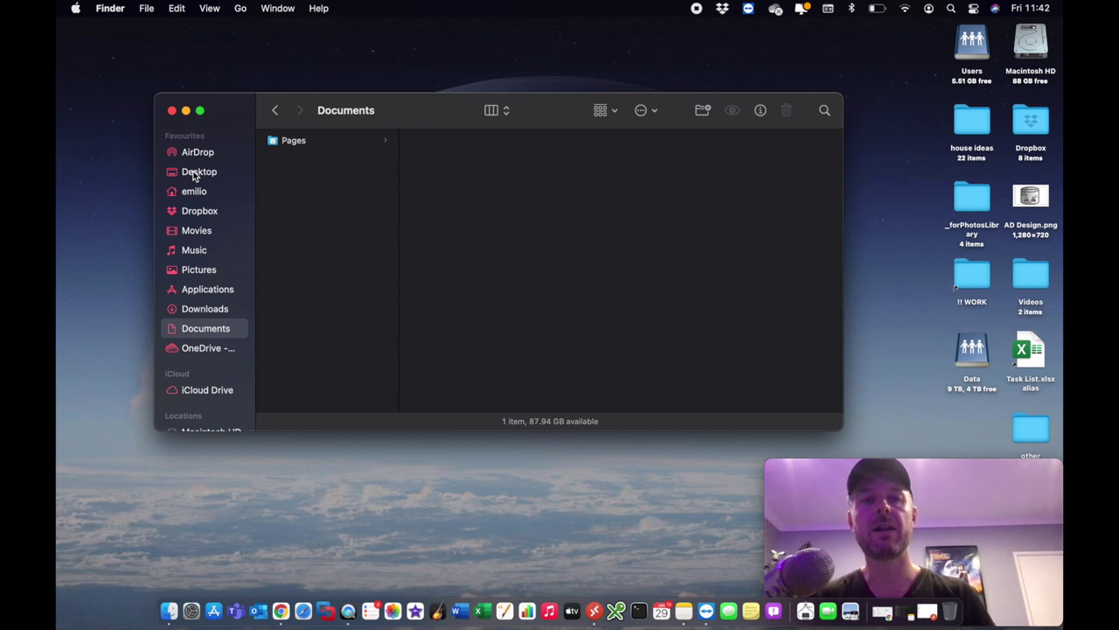
Move Downloads directly above Movies in the Finder sidebar and open the Pictures folder.
left_click_drag(201, 315, 193, 229)
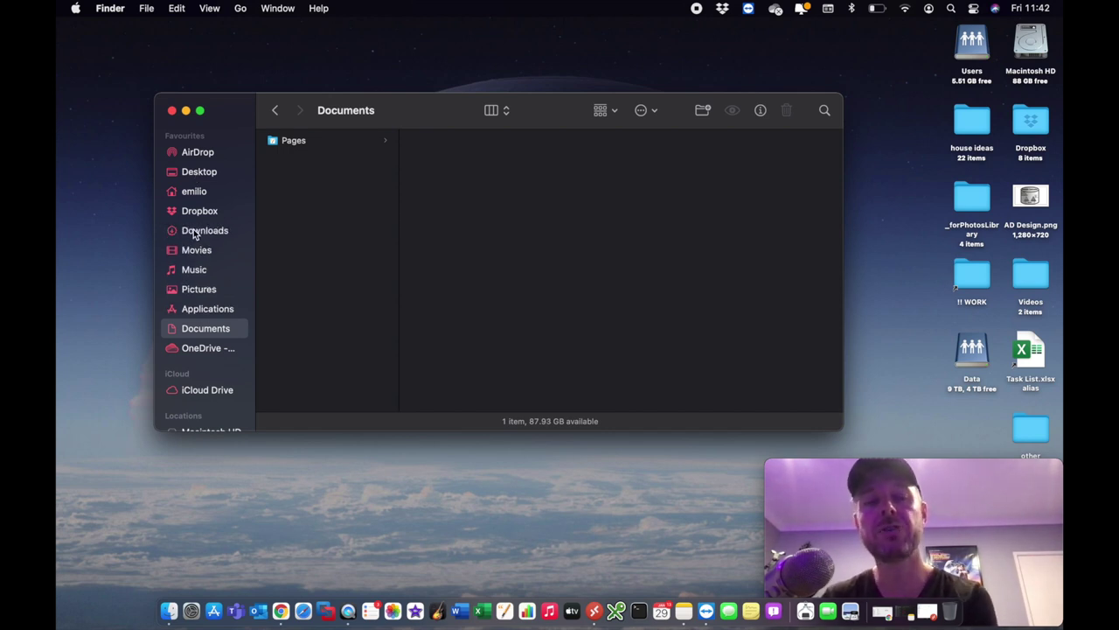
left_click(199, 289)
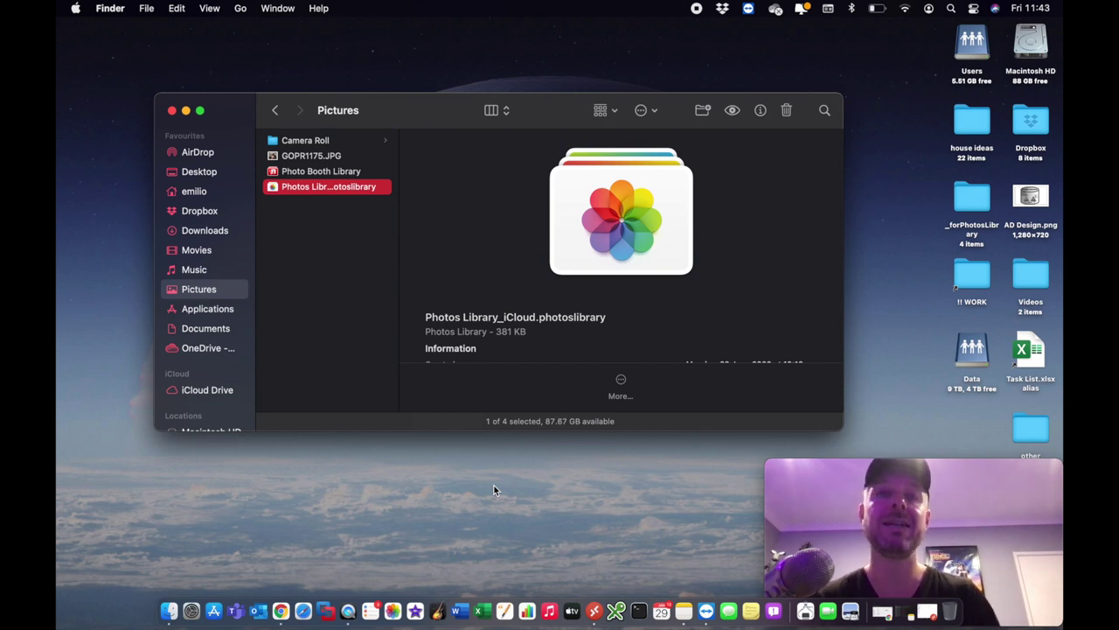
Switch to the CLIENT-02 remote session and replace the open File Explorer window with an Edge browser window.
key("super+Tab")
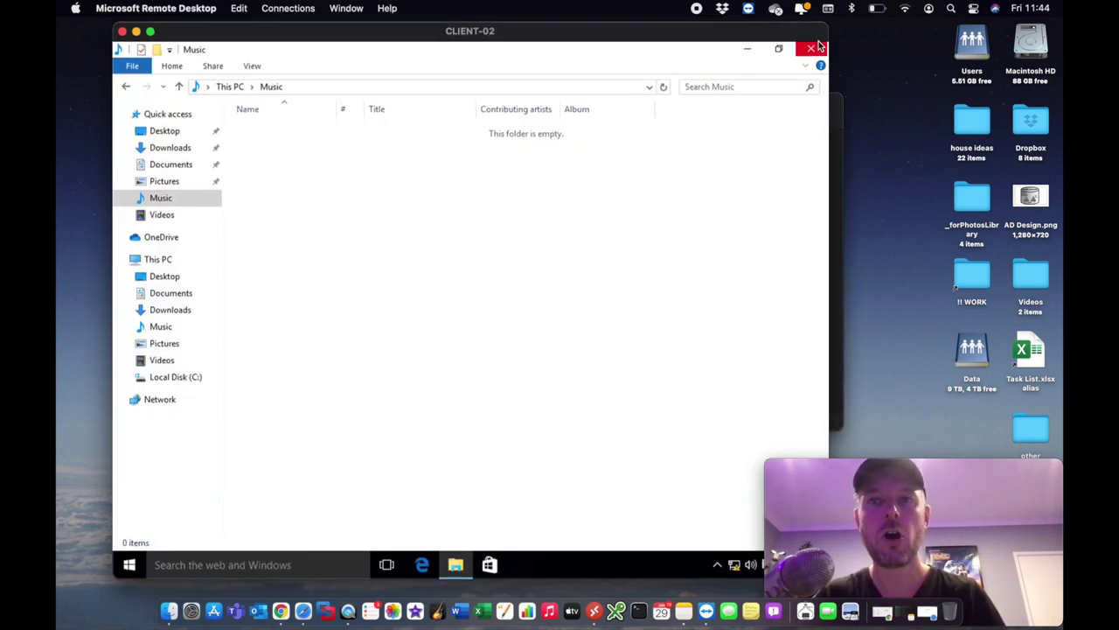
left_click(813, 51)
left_click_drag(648, 32, 611, 30)
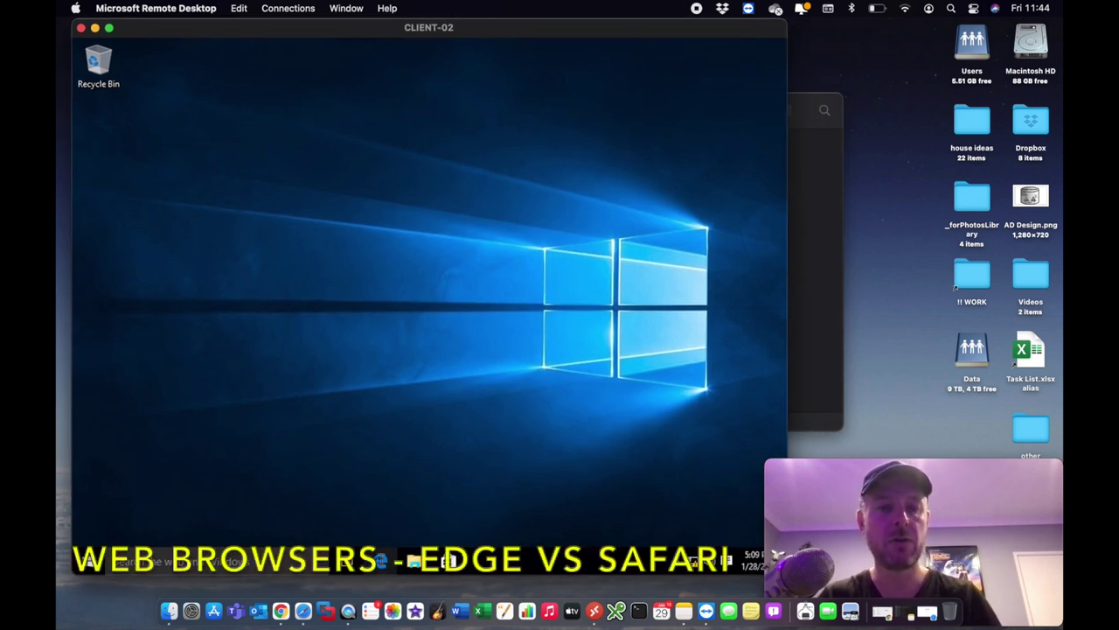
left_click(381, 561)
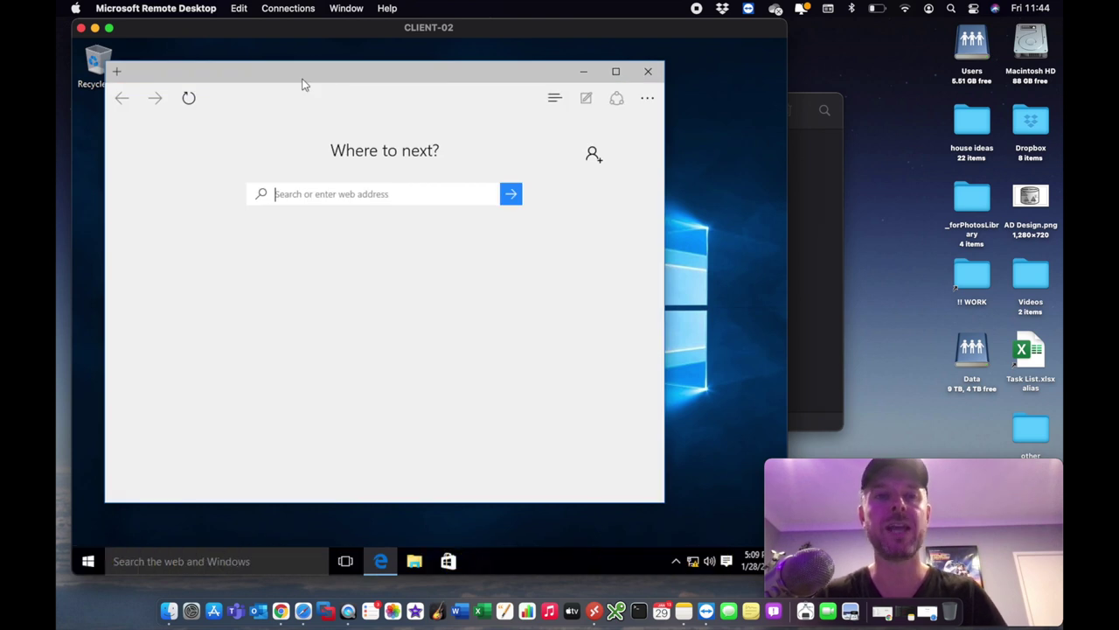
left_click_drag(302, 80, 336, 75)
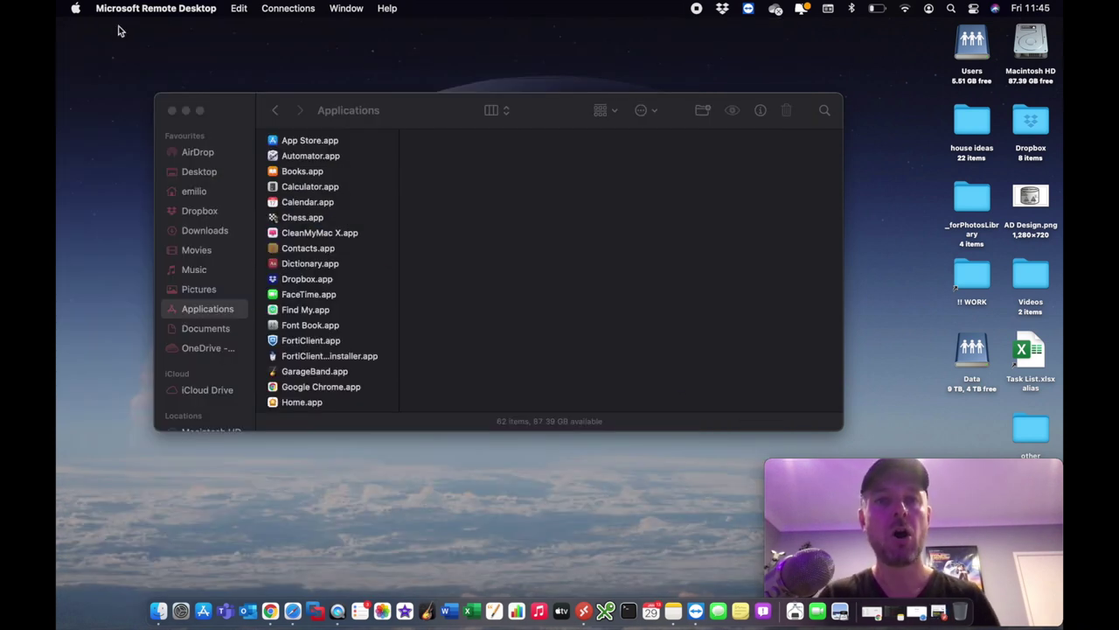
Close the Applications window and reopen Finder on the Mac, and open the Start menu in the CLIENT-02 session.
left_click(172, 111)
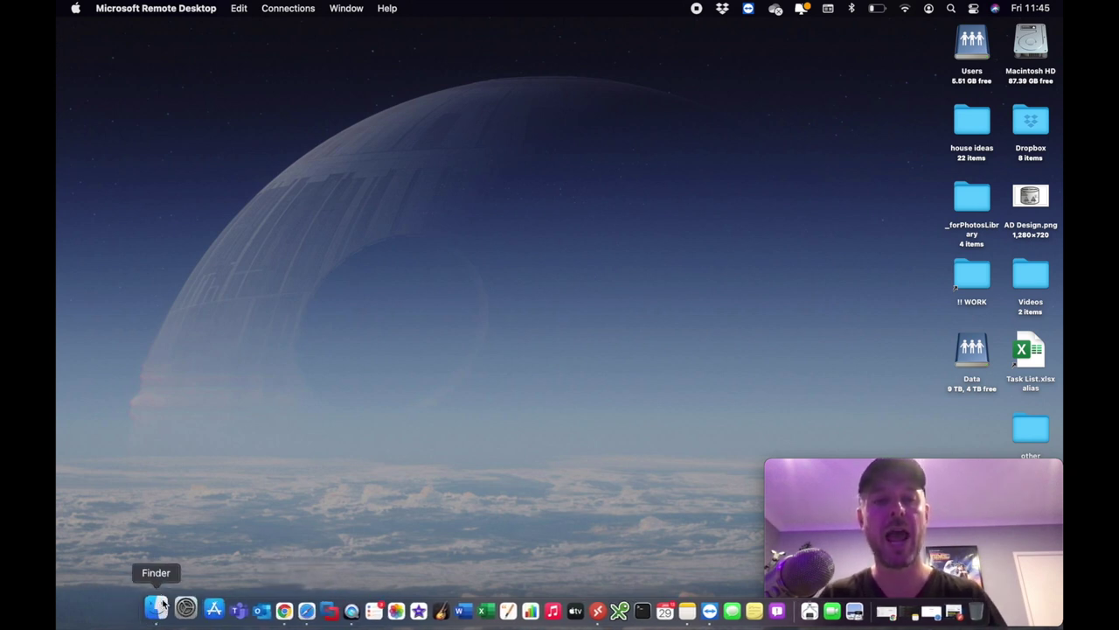
left_click(157, 610)
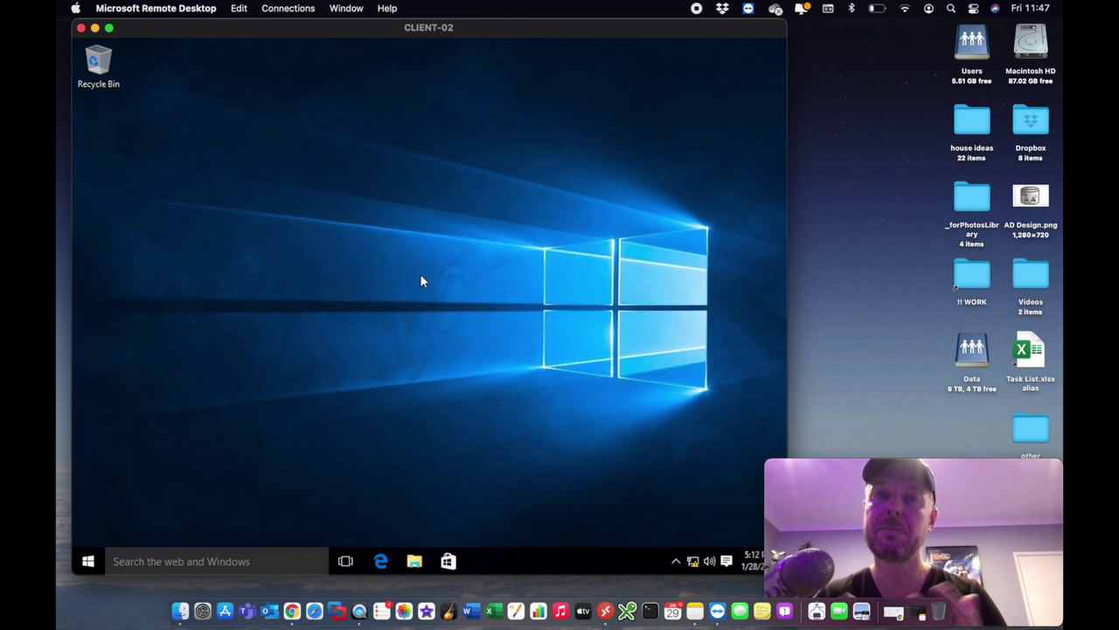
left_click(88, 560)
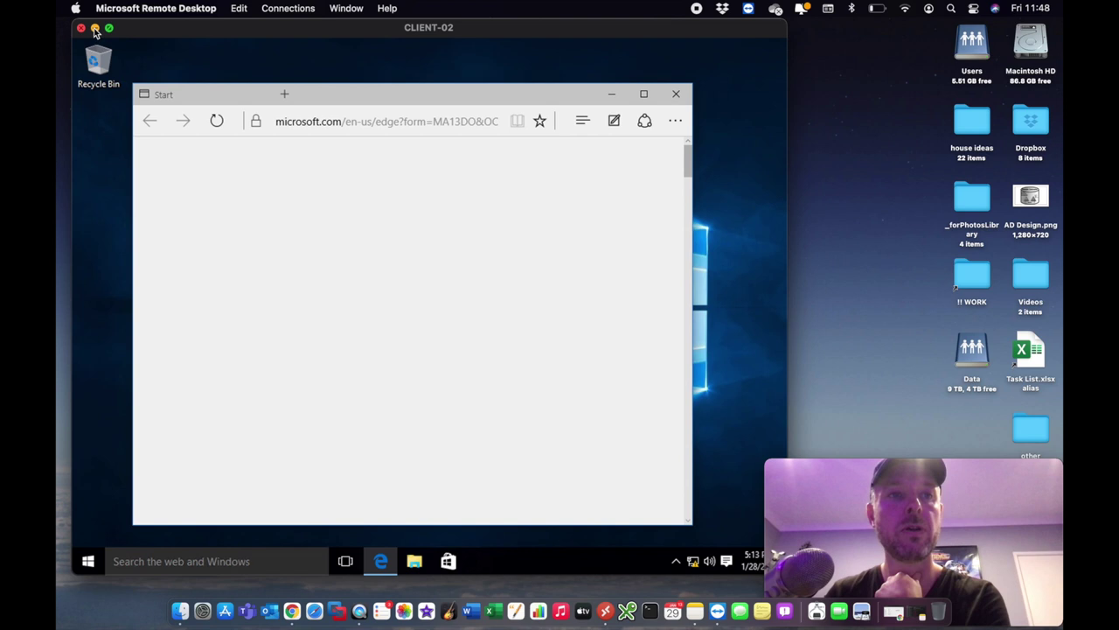
Minimize the remote session and open the App Store on the Mac, repositioning its window.
left_click(94, 28)
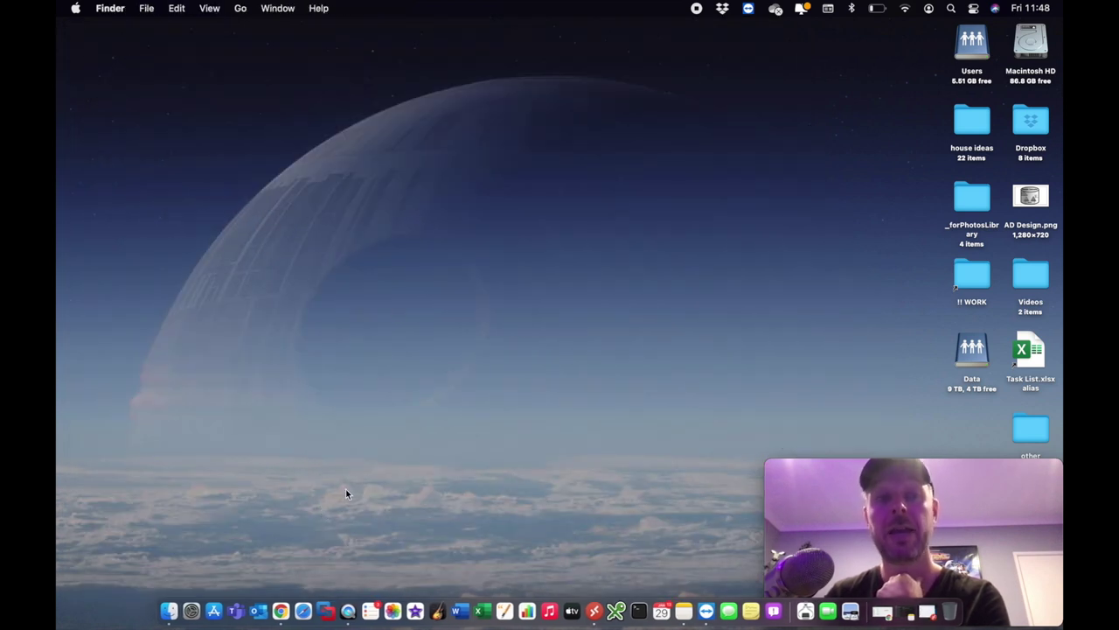
left_click(214, 606)
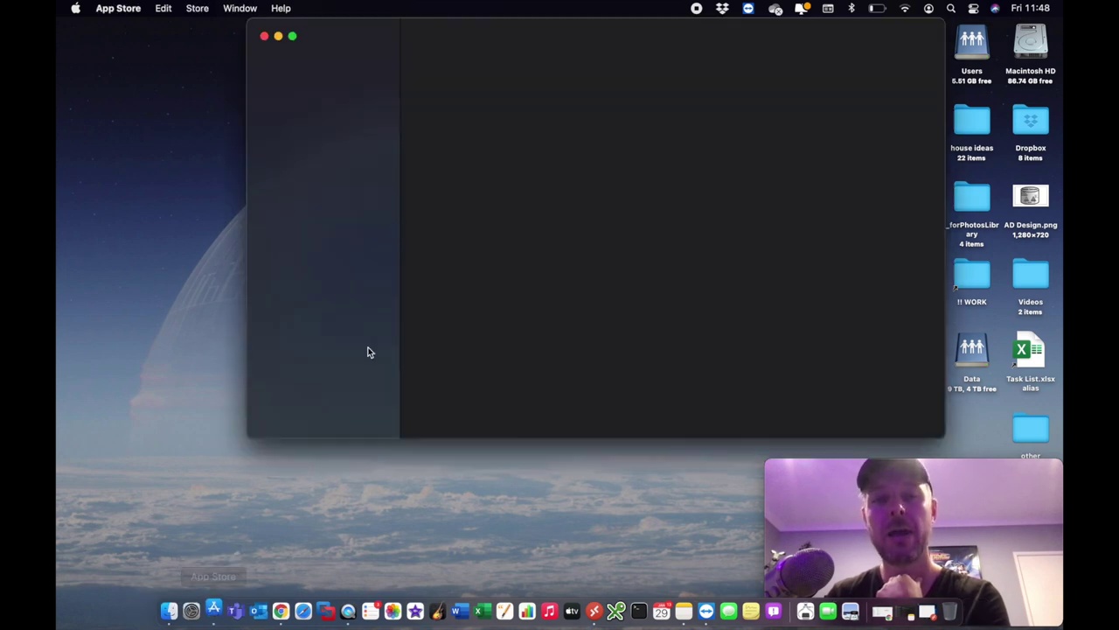
left_click_drag(372, 31, 286, 82)
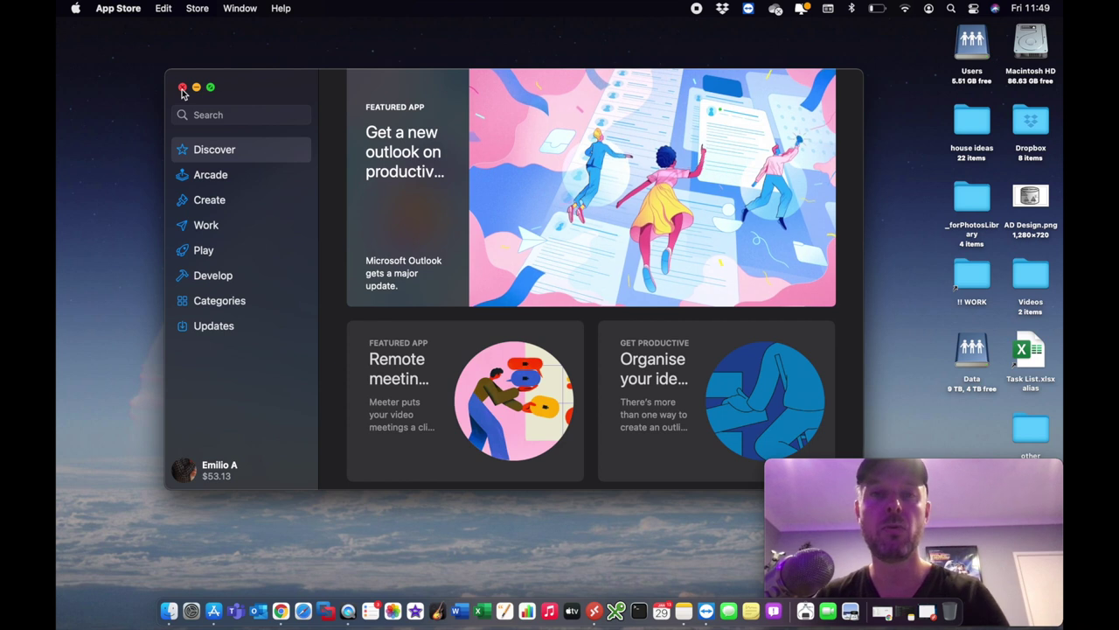
View the Mac's Applications folder in a new Finder window and close that window.
left_click(169, 610)
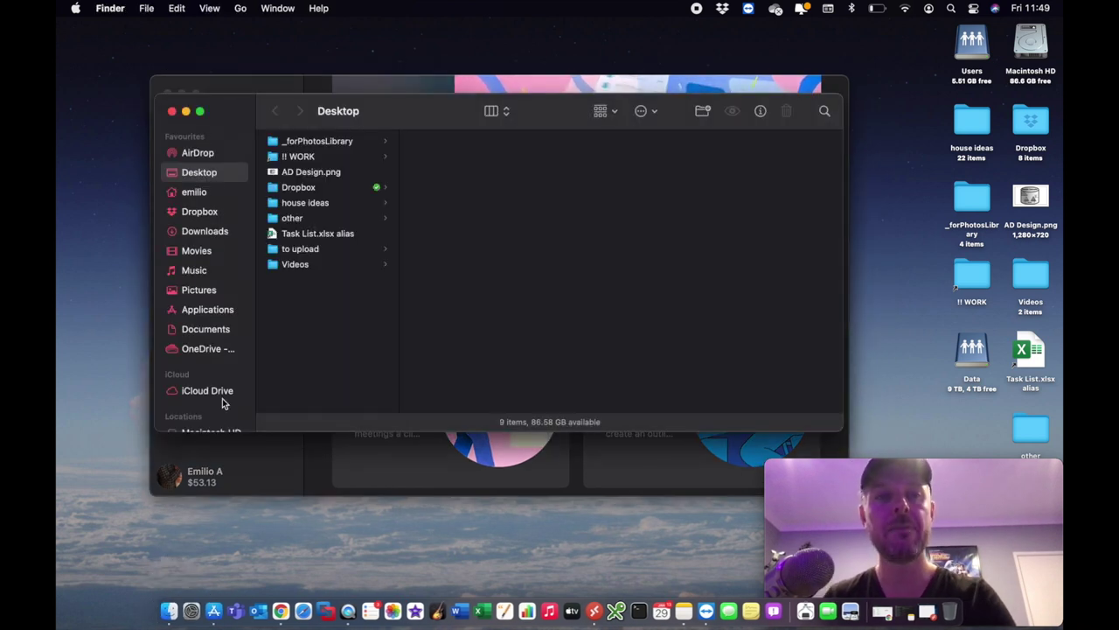
left_click(201, 315)
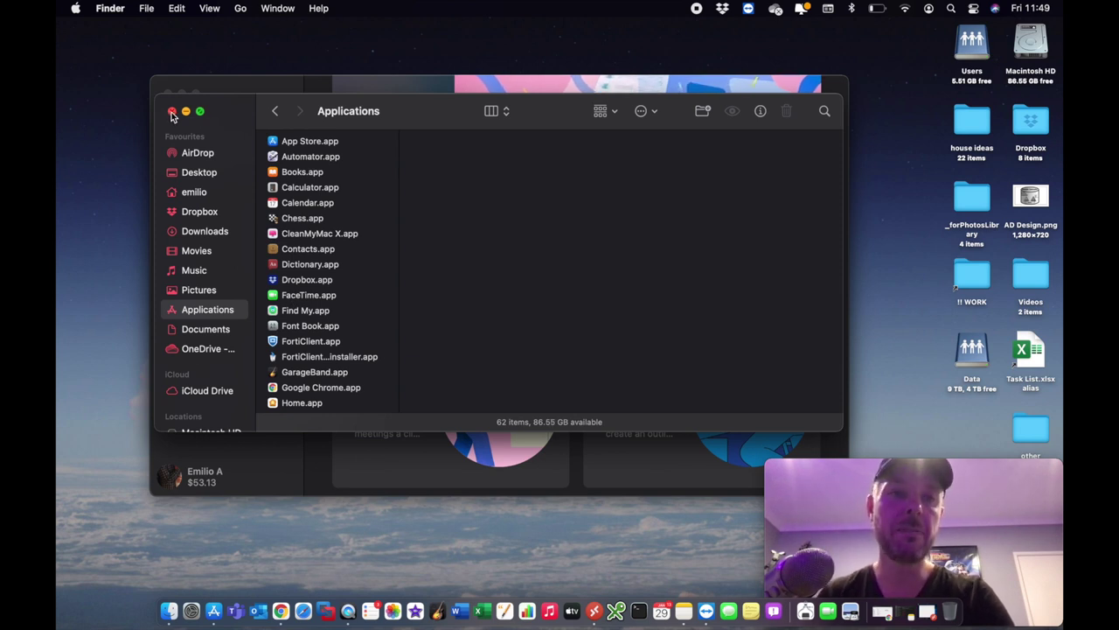
left_click(172, 112)
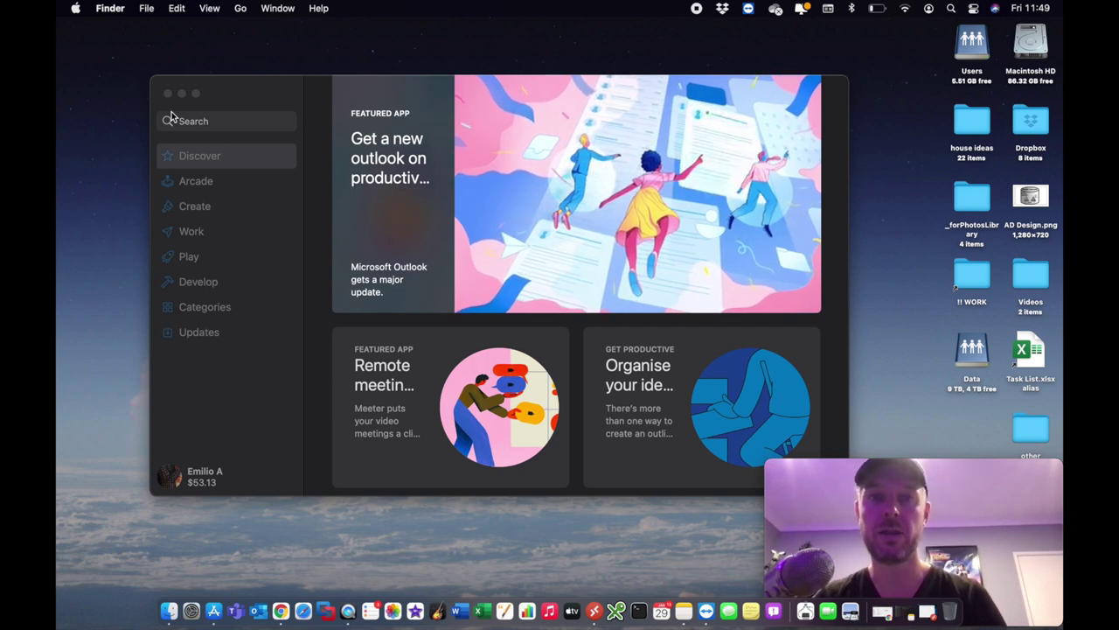
Reposition the App Store window, search the store for "google" and browse the results.
mouse_move(230, 101)
left_mouse_down()
mouse_move(240, 119)
mouse_move(245, 108)
mouse_move(213, 88)
left_mouse_up()
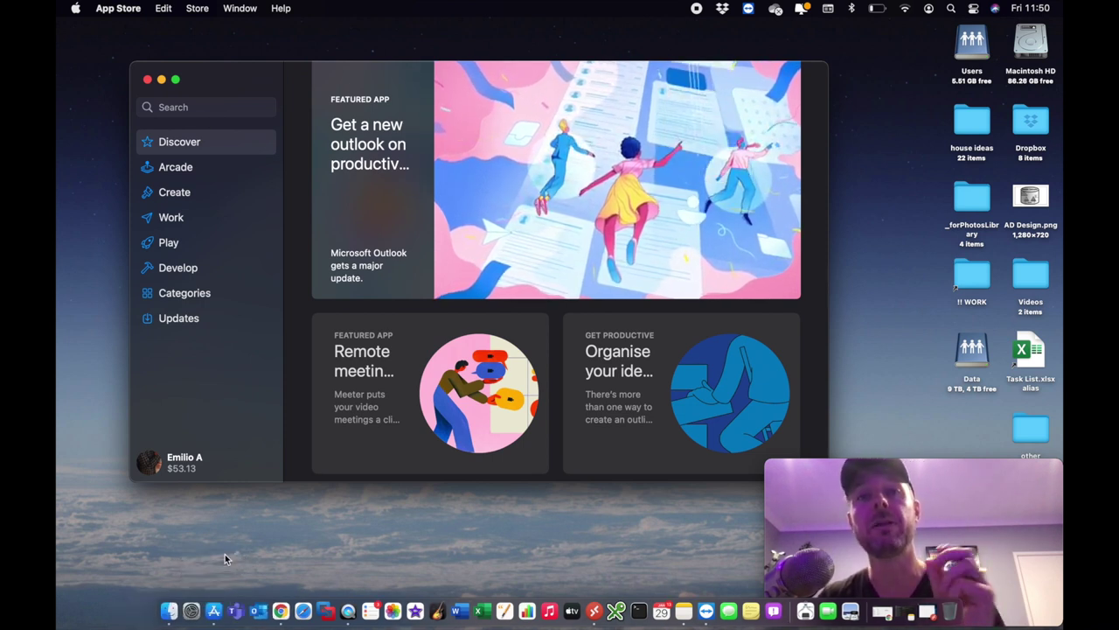
left_click_drag(237, 90, 259, 85)
left_click(223, 99)
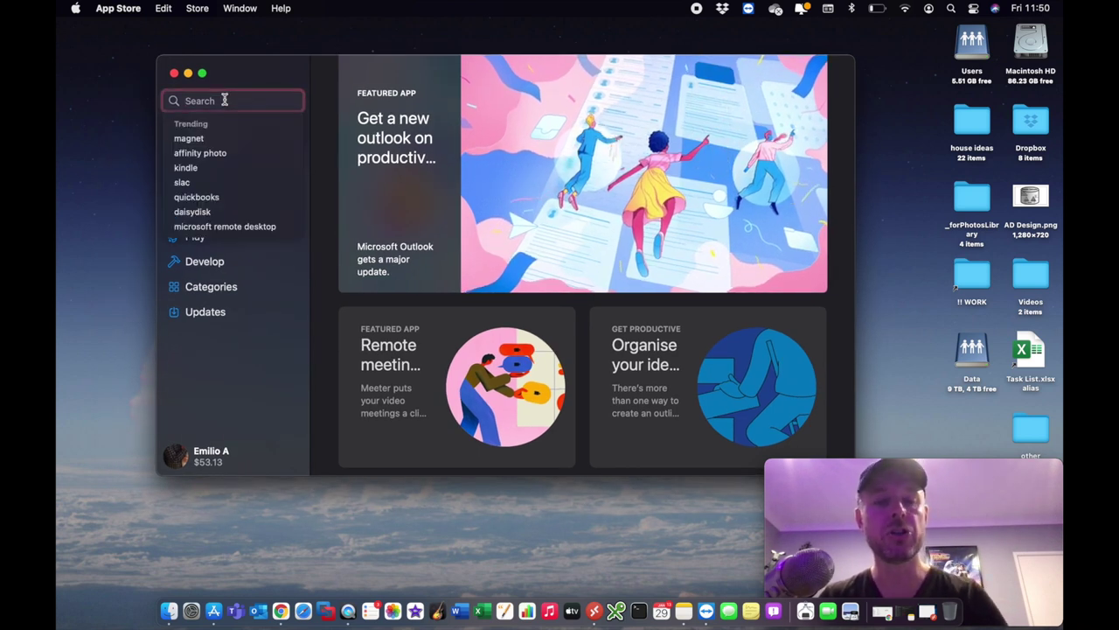
type("google")
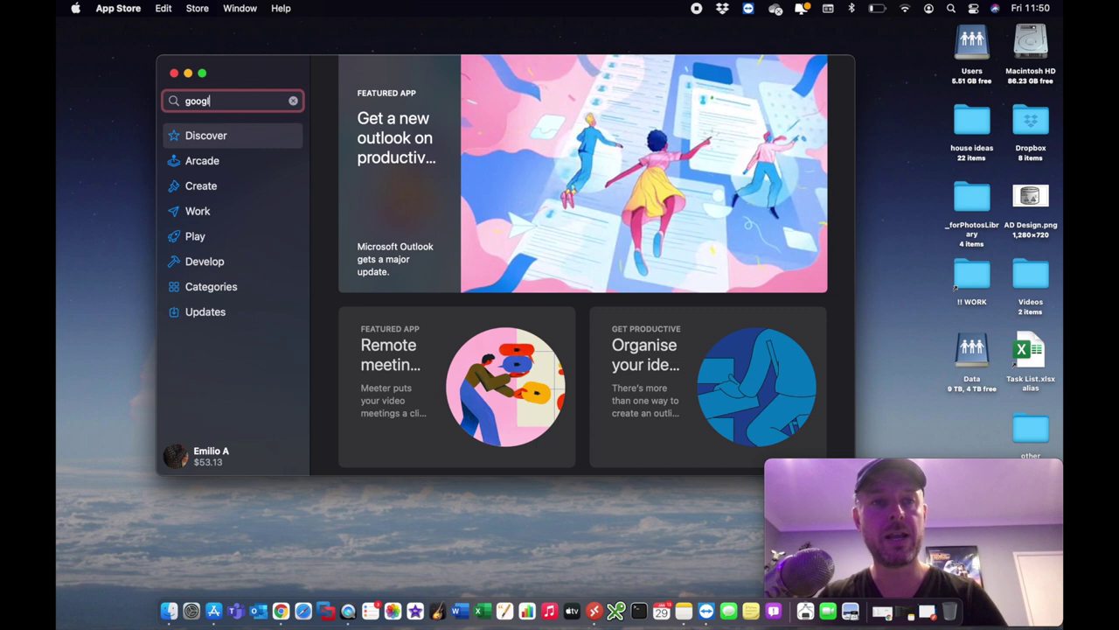
key("Return")
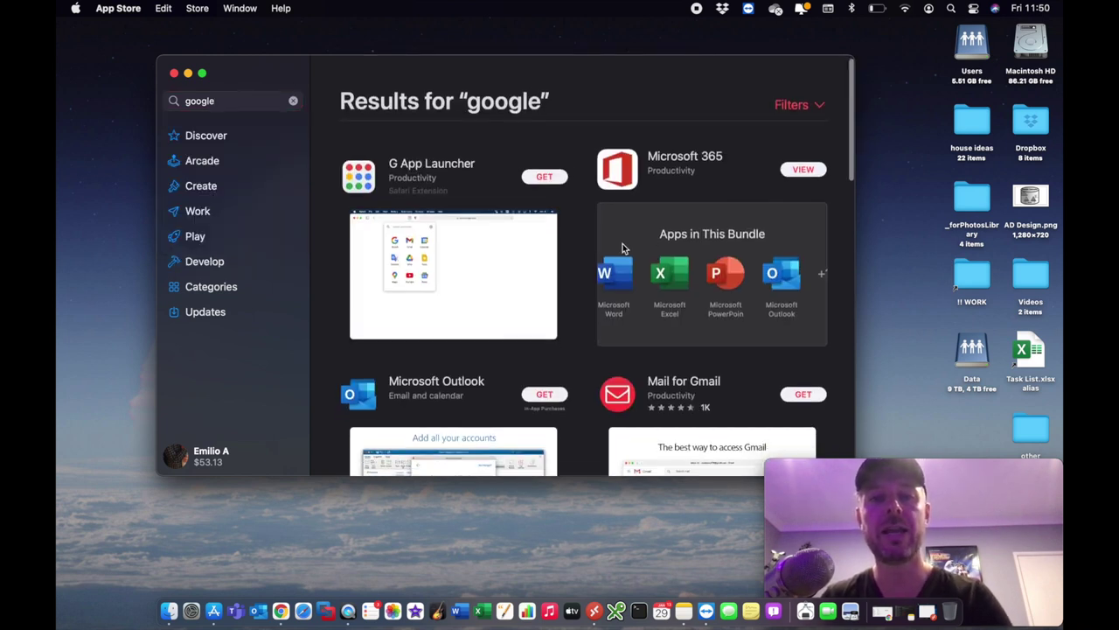
scroll(622, 240, "down", 3)
scroll(623, 249, "up", 1)
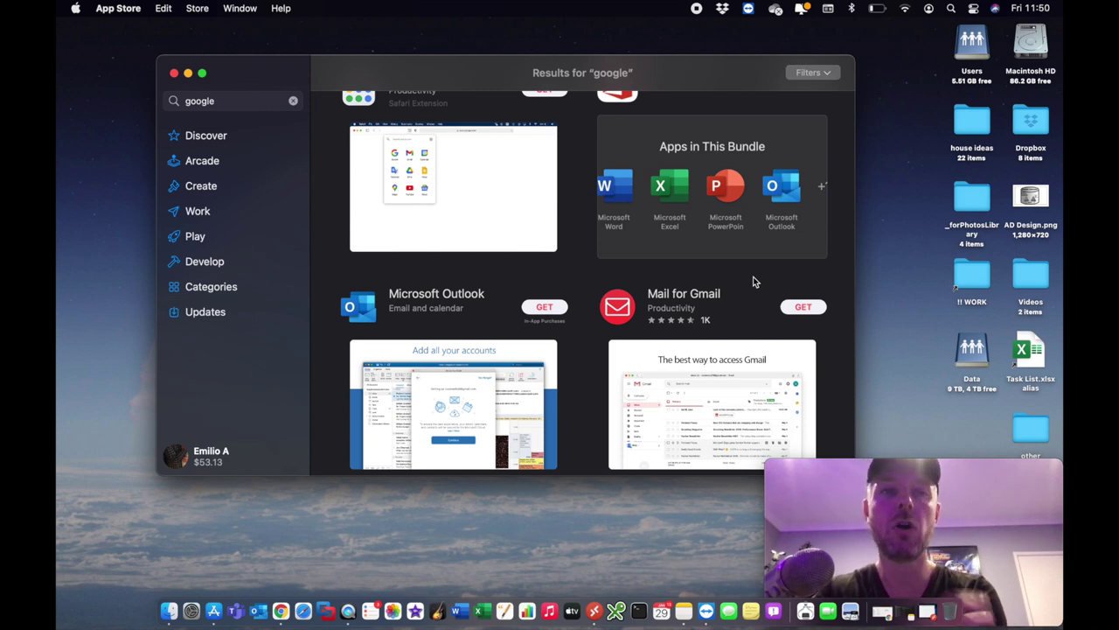
Select Google Chrome.app in Finder's Applications folder and show its Move to Bin option without removing the app.
left_click(168, 610)
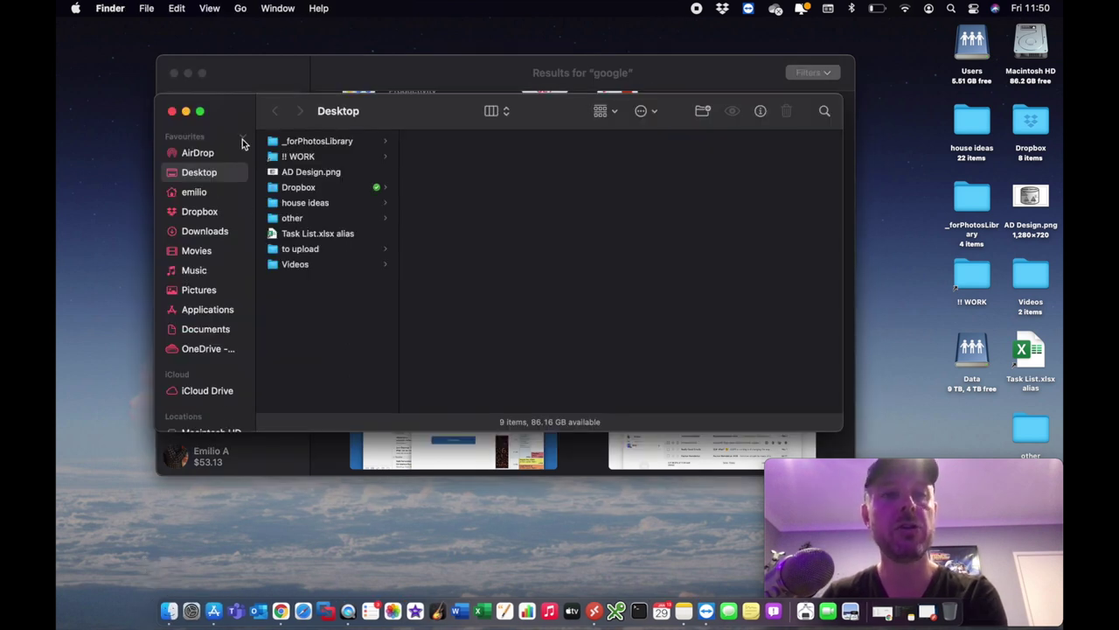
left_click(208, 313)
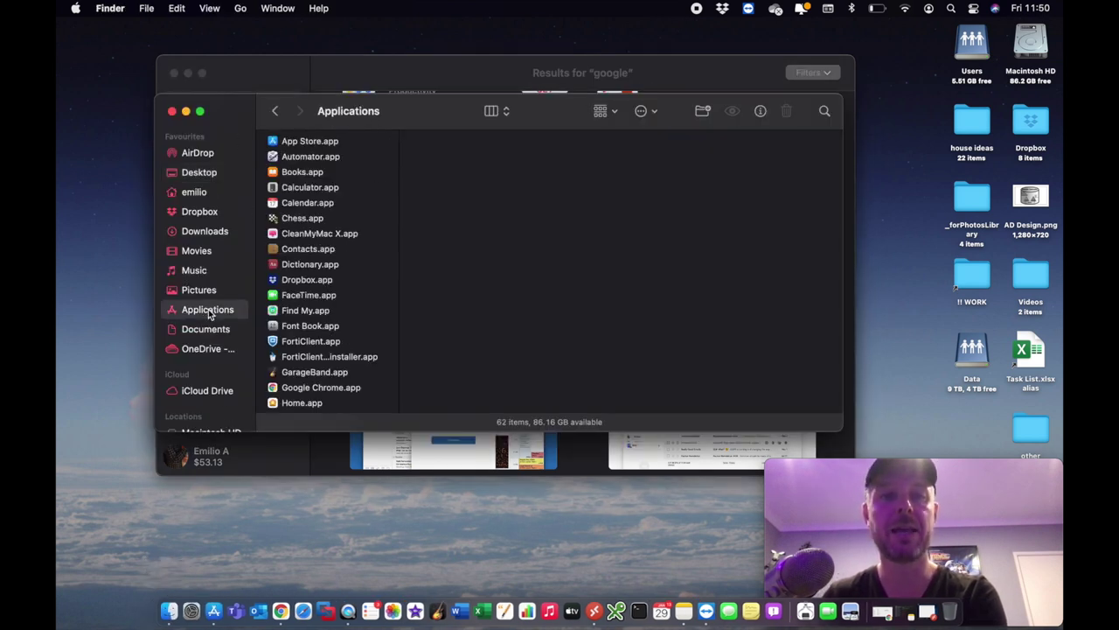
scroll(337, 262, "down", 3)
left_click(321, 294)
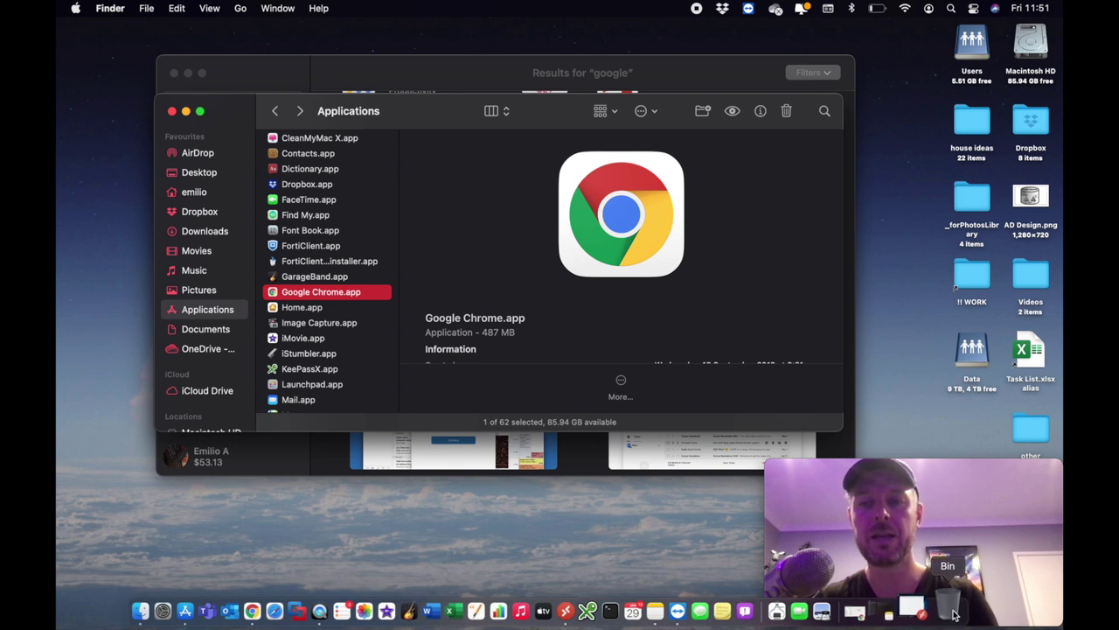
right_click(311, 292)
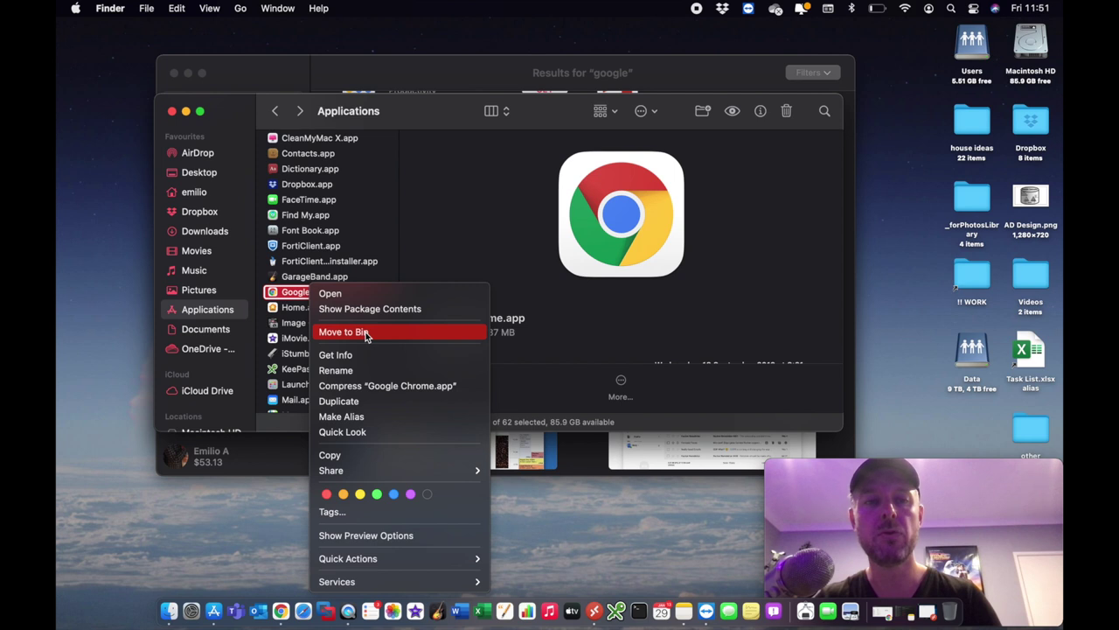
left_click_drag(172, 115, 134, 138)
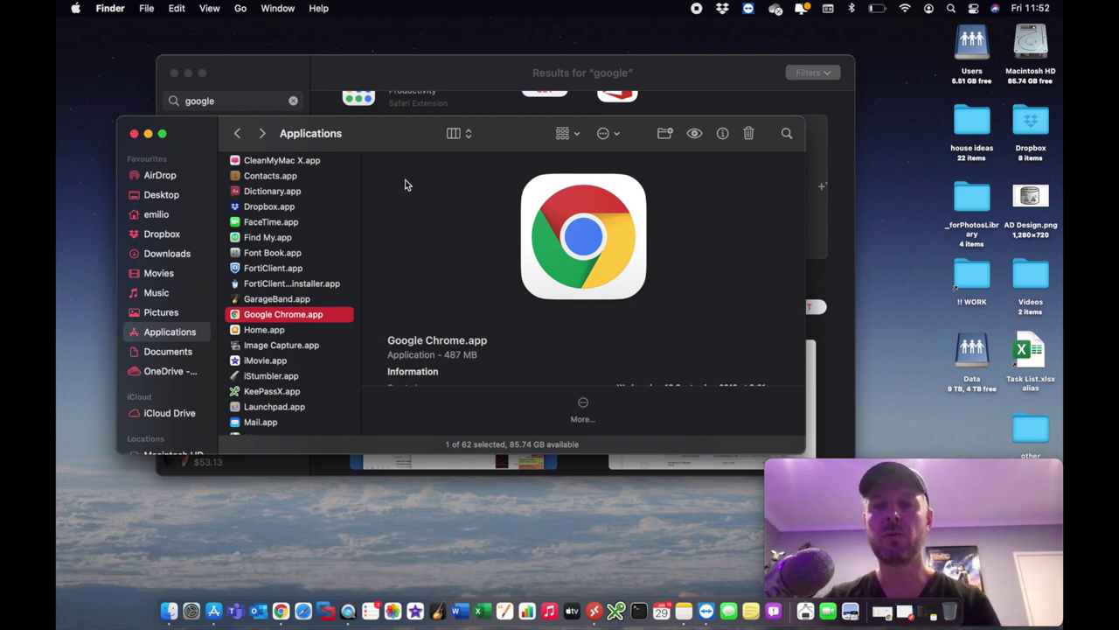
Restore the minimized CLIENT-02 remote session and shift the session and Edge windows slightly.
mouse_move(868, 573)
left_click(905, 611)
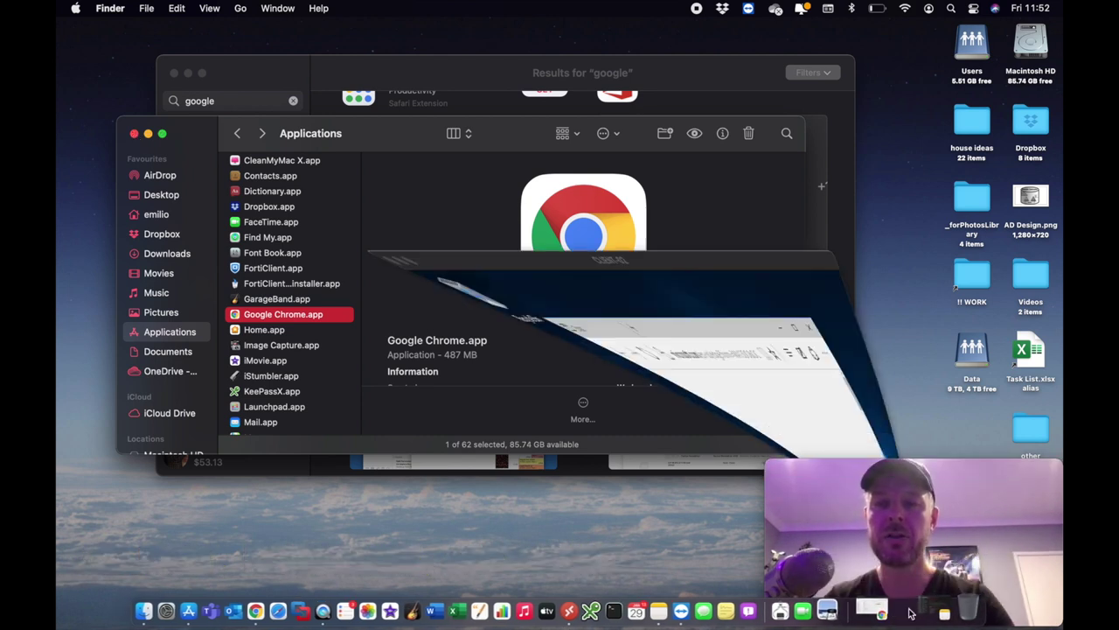
left_click_drag(282, 29, 270, 31)
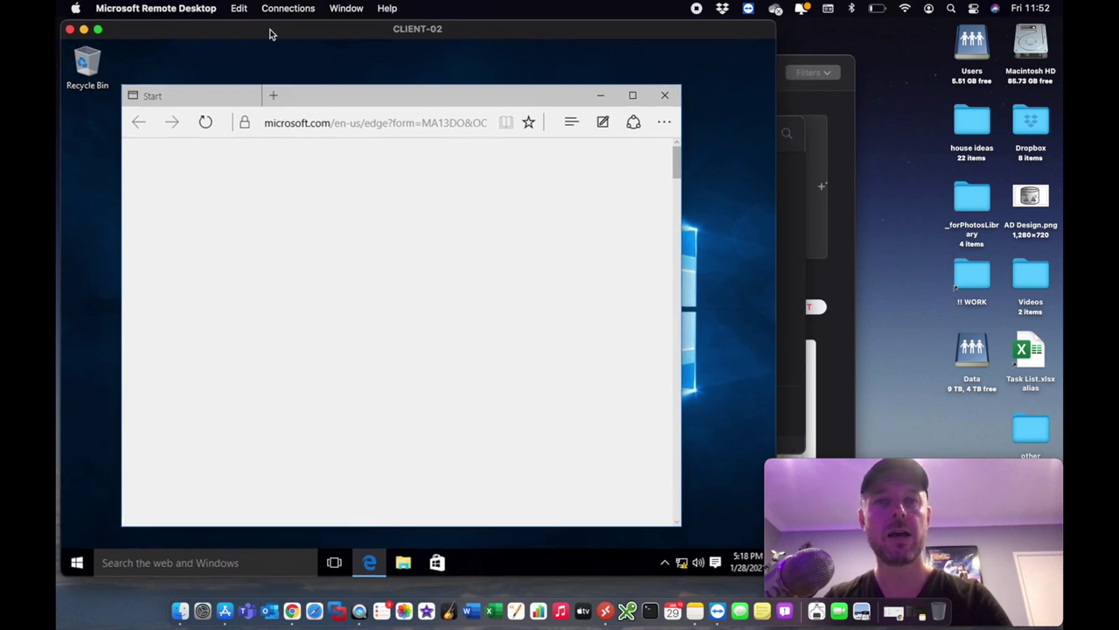
left_click_drag(492, 99, 498, 99)
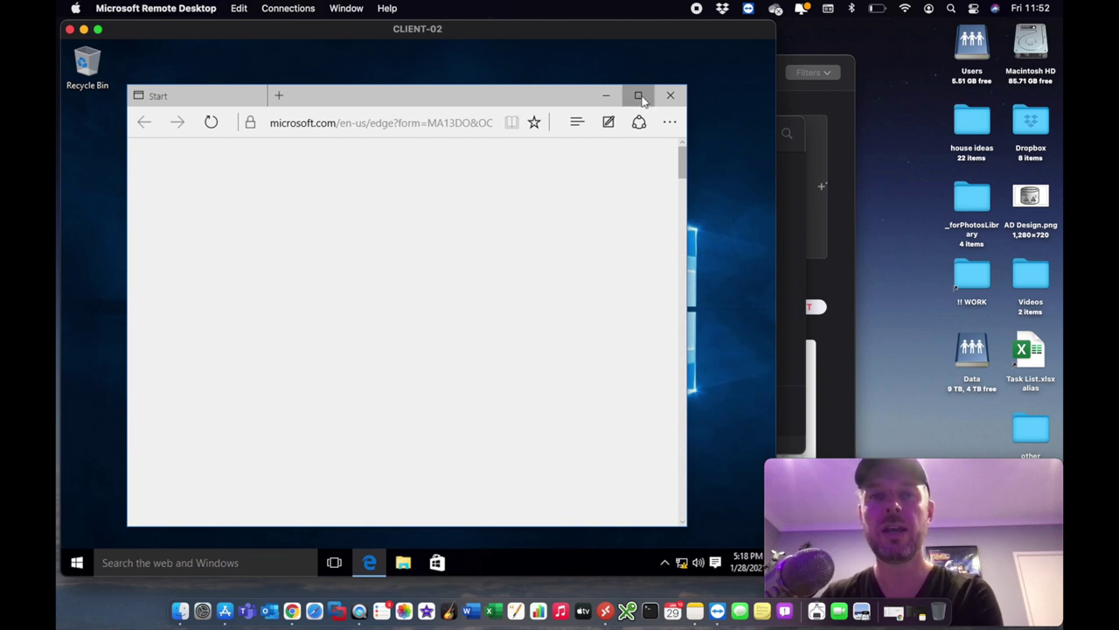
Maximize and restore the Edge window twice, and minimize and reopen it in the remote session.
left_click(639, 96)
left_click(727, 50)
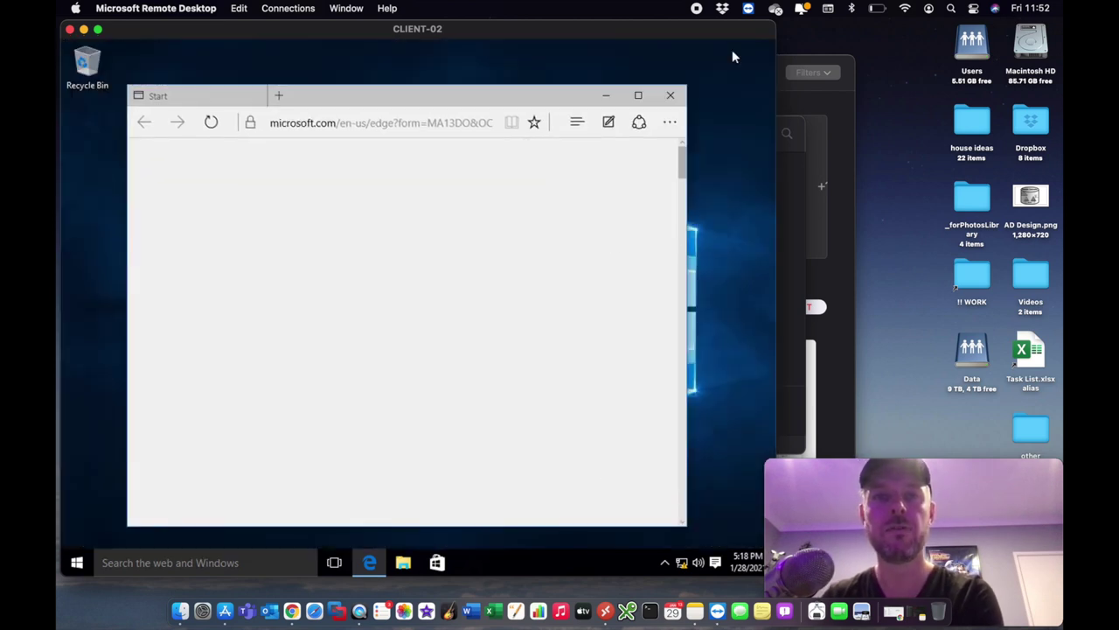
left_click(643, 96)
left_click(727, 50)
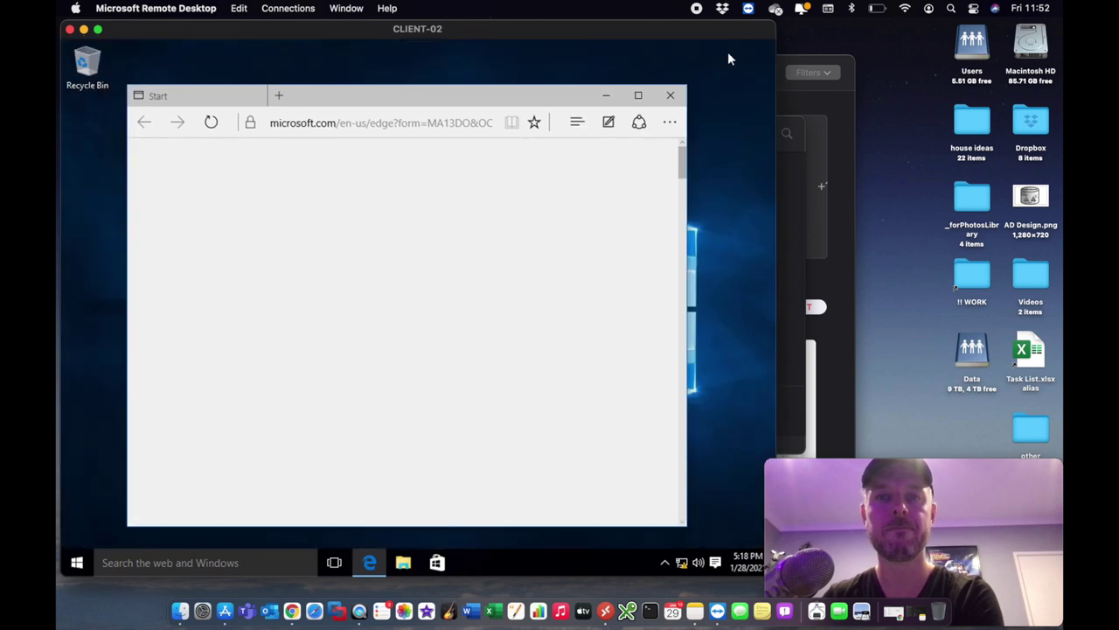
left_click(607, 96)
left_click(369, 562)
Move the CLIENT-02 session window around the Mac desktop and minimize it.
left_click_drag(81, 32, 140, 33)
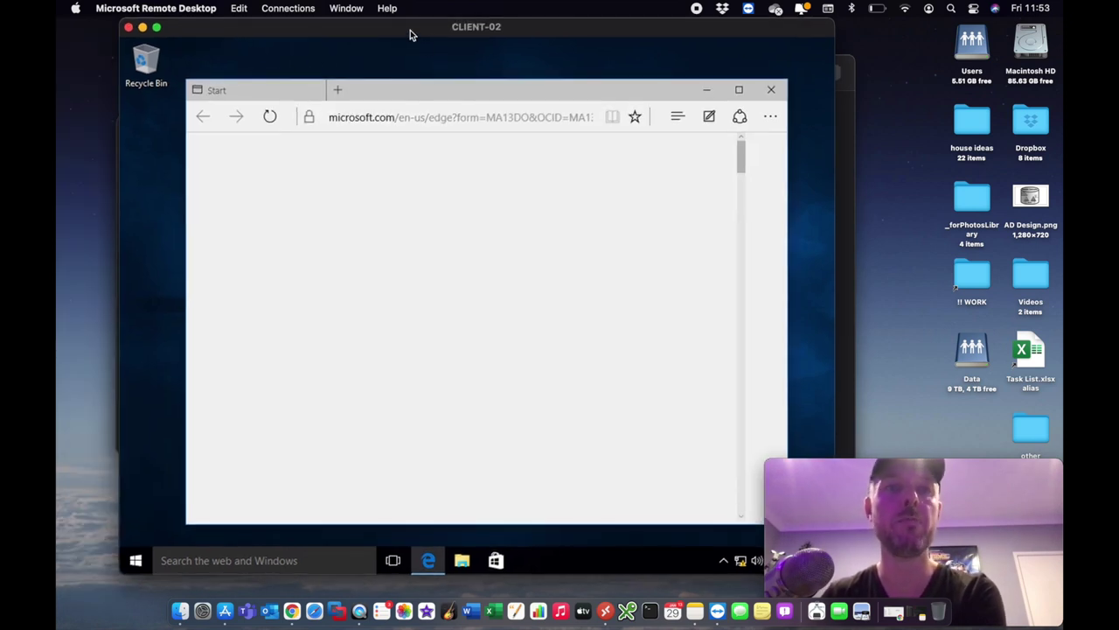
left_click_drag(412, 32, 400, 35)
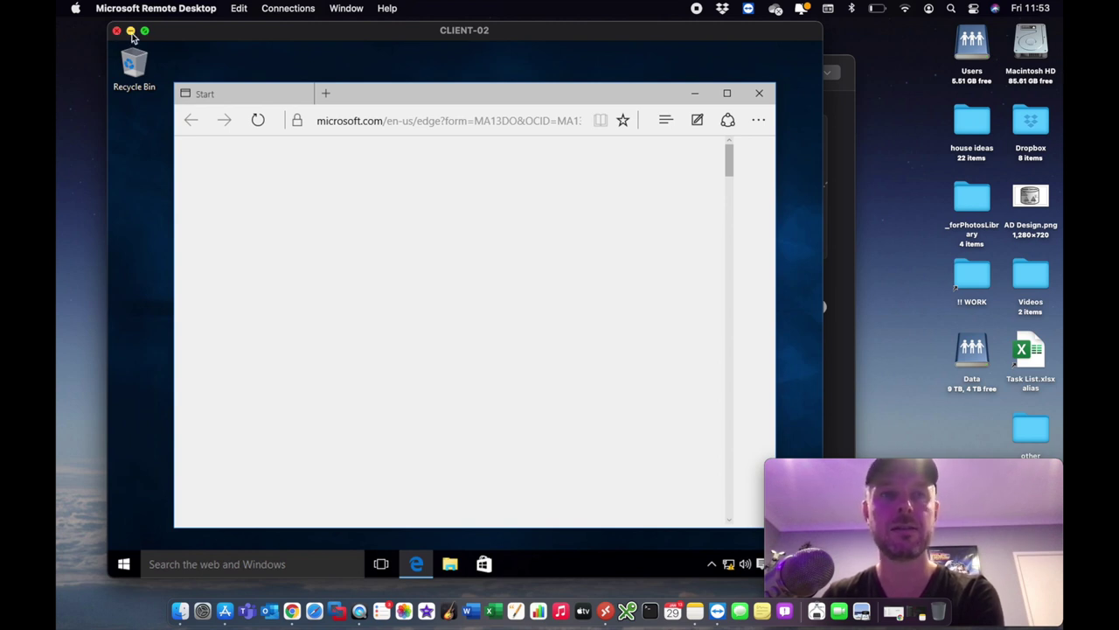
left_click(131, 34)
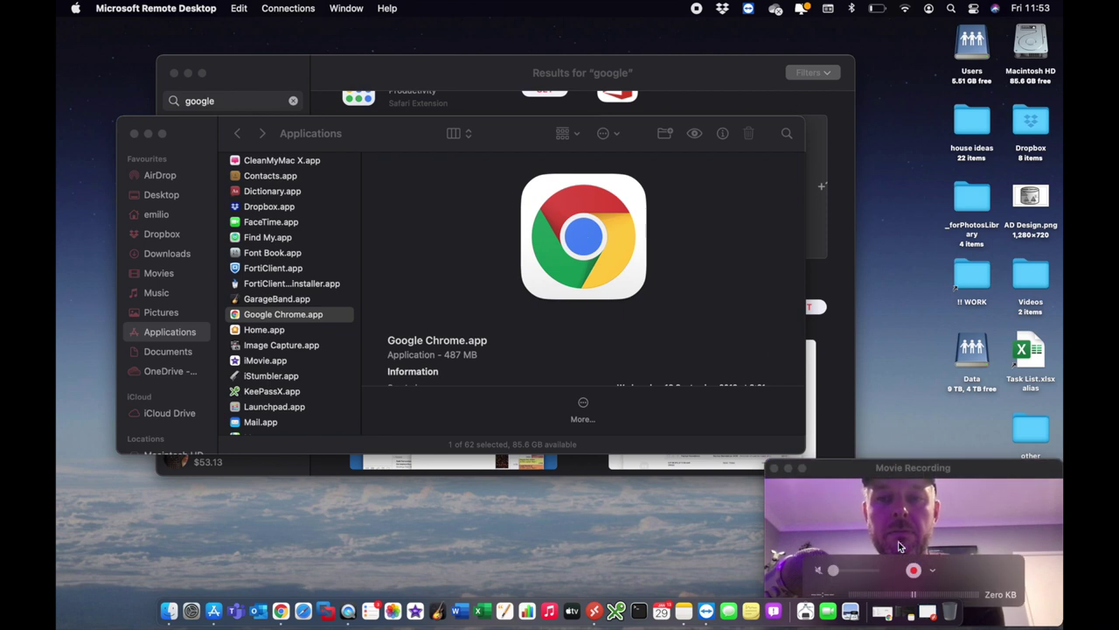
Restore the minimized CLIENT-02 remote session and move its window to the desktop's edge.
left_click(927, 612)
left_click_drag(200, 43, 94, 28)
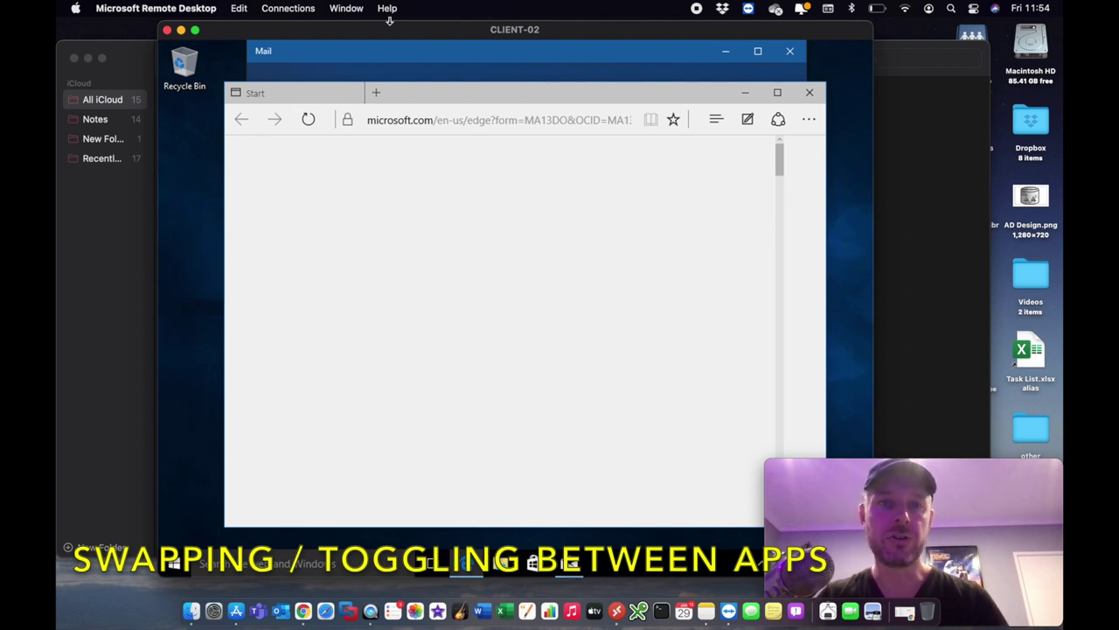
left_click_drag(377, 29, 284, 35)
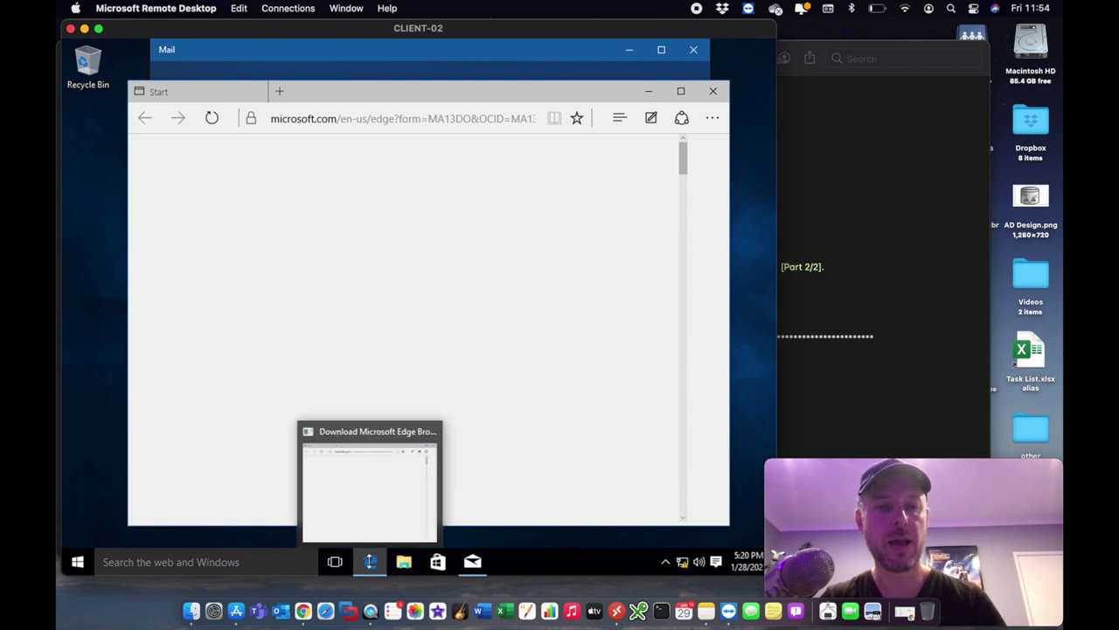
Swap between the Mail, File Explorer and Edge windows in the remote session, and minimize the CLIENT-02 and Notes windows.
left_click(472, 561)
left_click(472, 561)
left_click(370, 562)
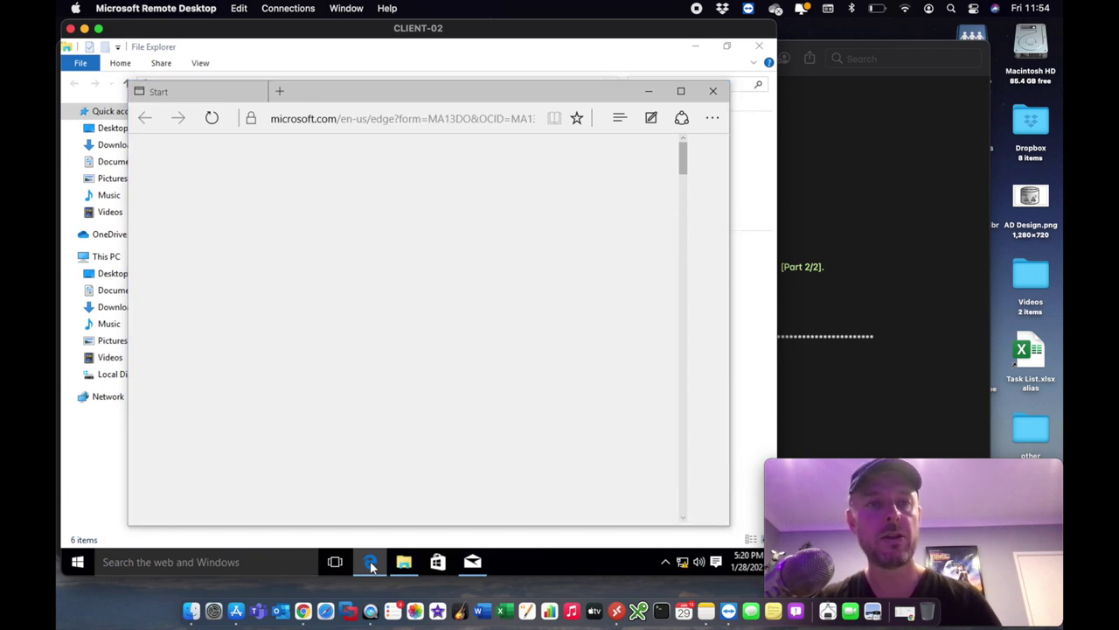
key("alt+Tab")
key("alt+Tab")
key("alt+Tab")
key("alt+Tab")
key("super+m")
key("super+m")
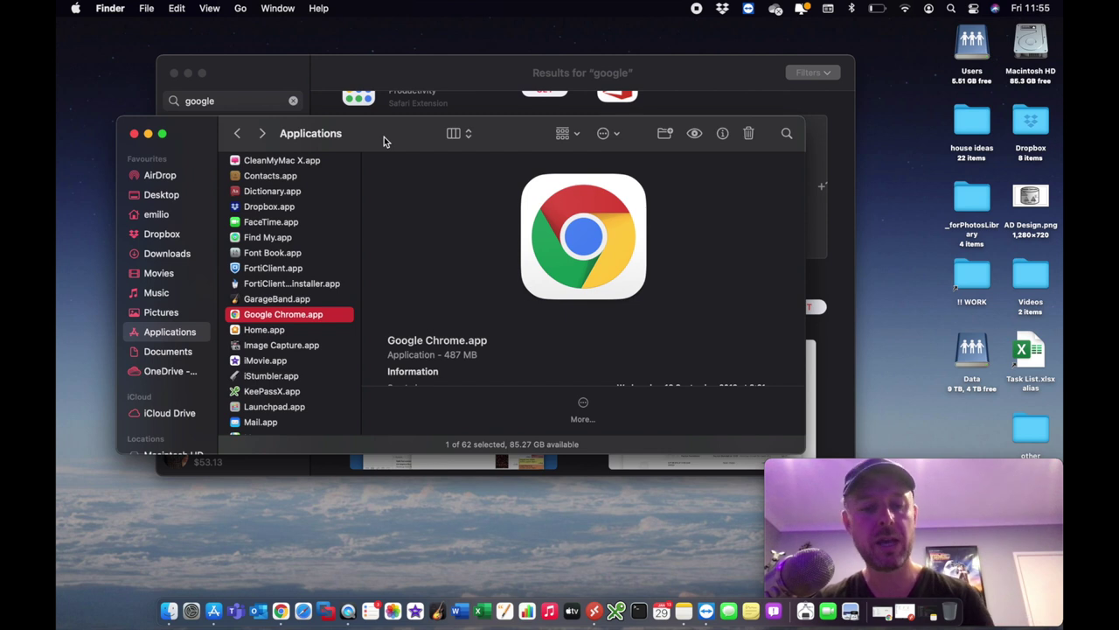
Cycle through the open Mac applications in the app switcher, including Notes.
key("super+Tab")
key("super+Tab")
key("super+Tab")
key("super+Tab")
key("super+Tab")
key("super+Tab")
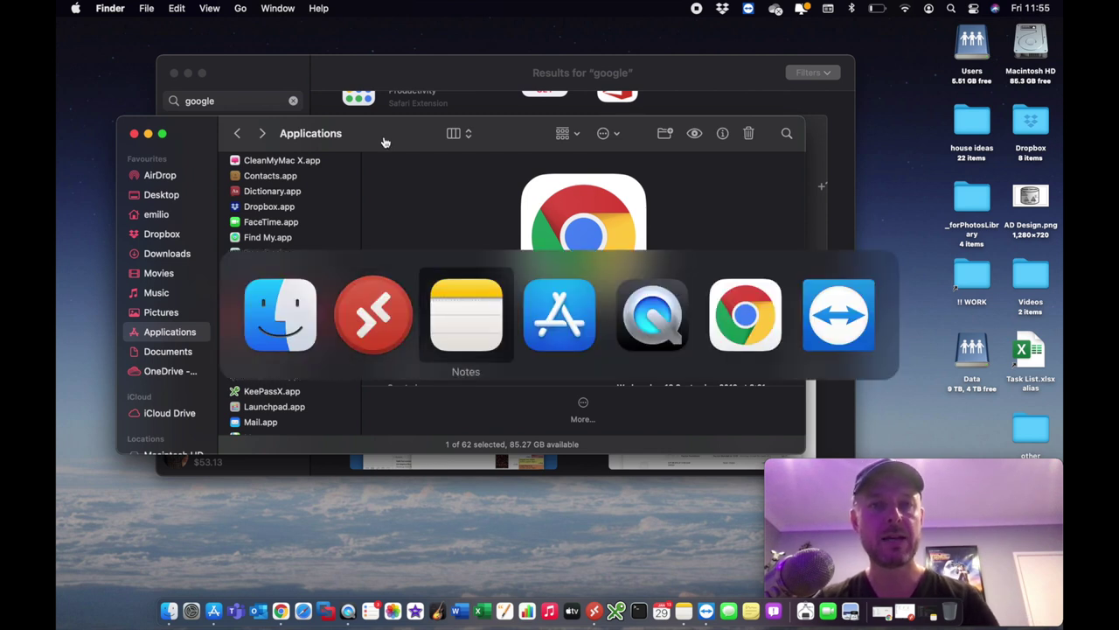
key("super+Tab")
key("super+Tab")
key("super+Tab")
key("super+Tab")
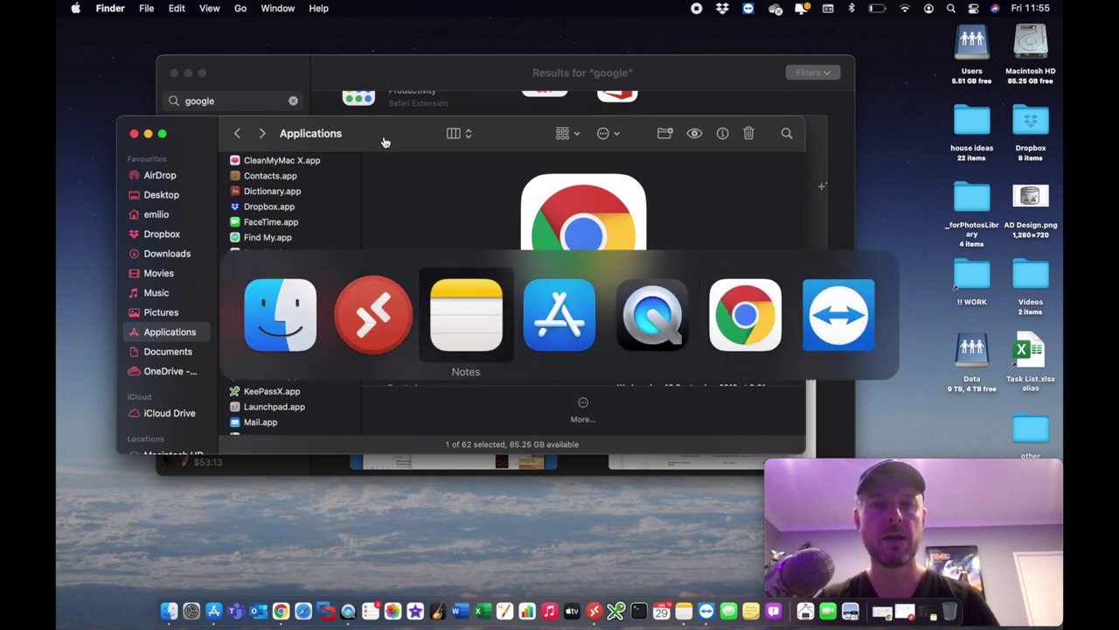
key("super+Tab")
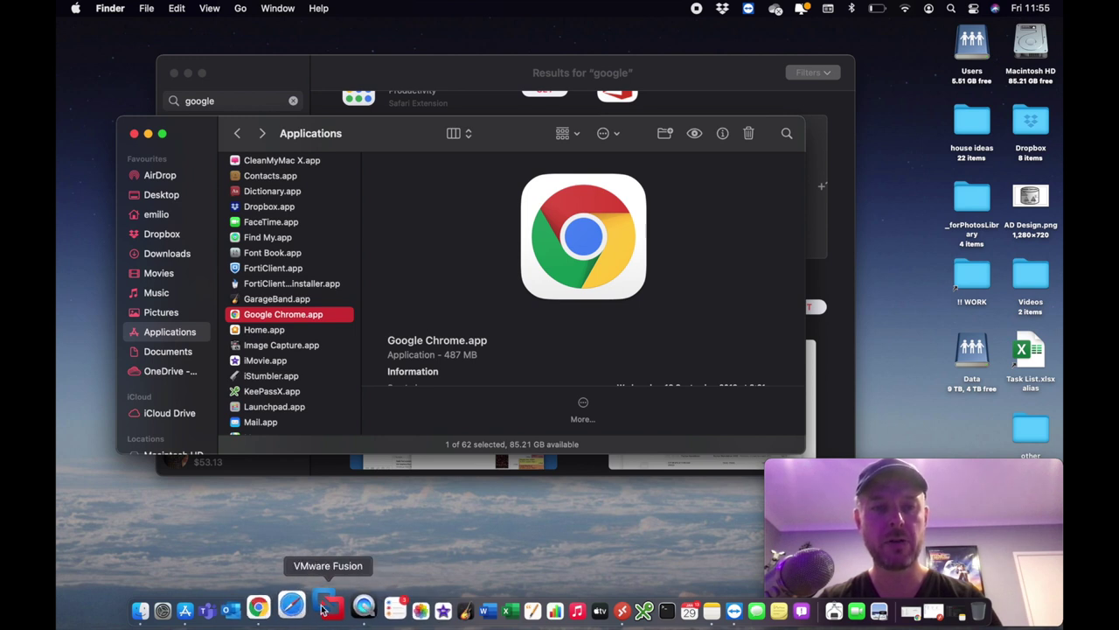
left_click(288, 605)
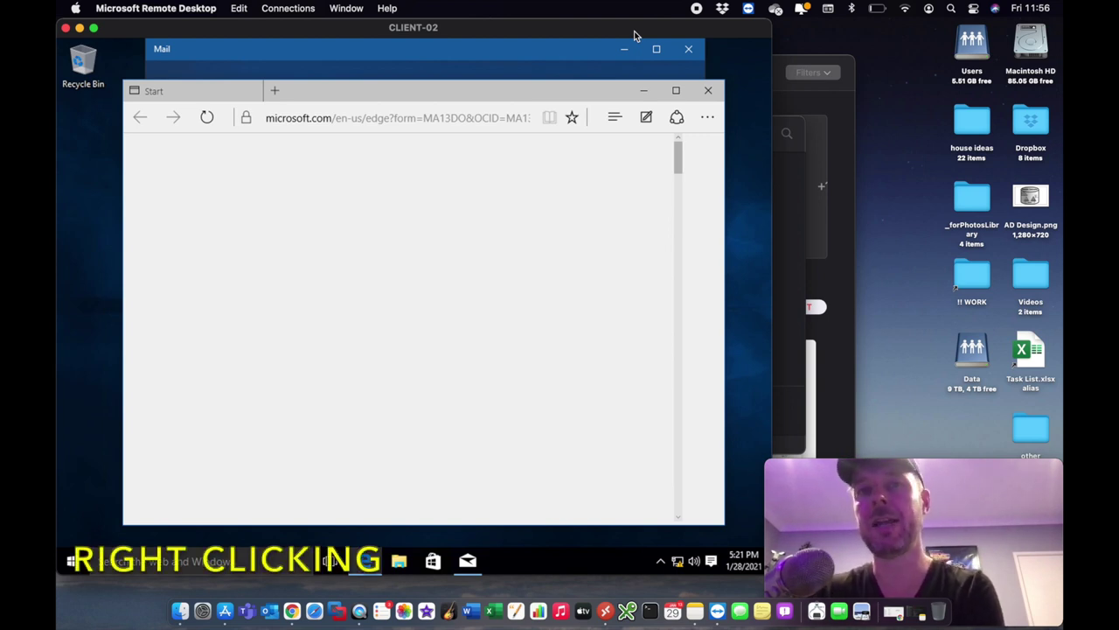
Show the context menu for an empty area of the Windows desktop in the CLIENT-02 session.
right_click(741, 67)
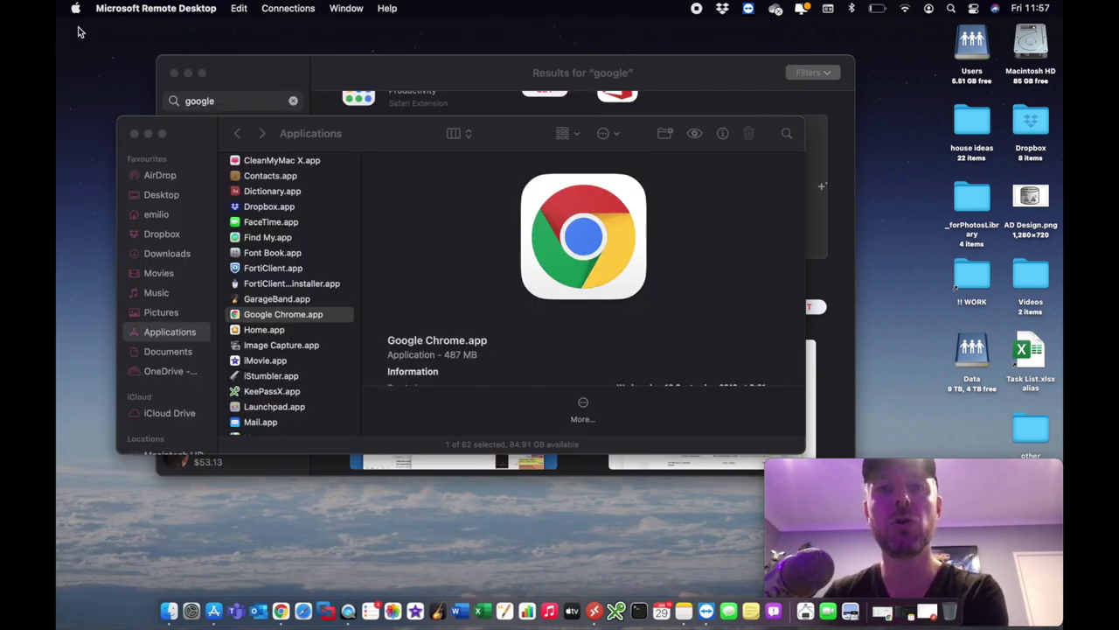
Review the Trackpad's Secondary click option in System Preferences and open the Mouse settings.
left_click(190, 607)
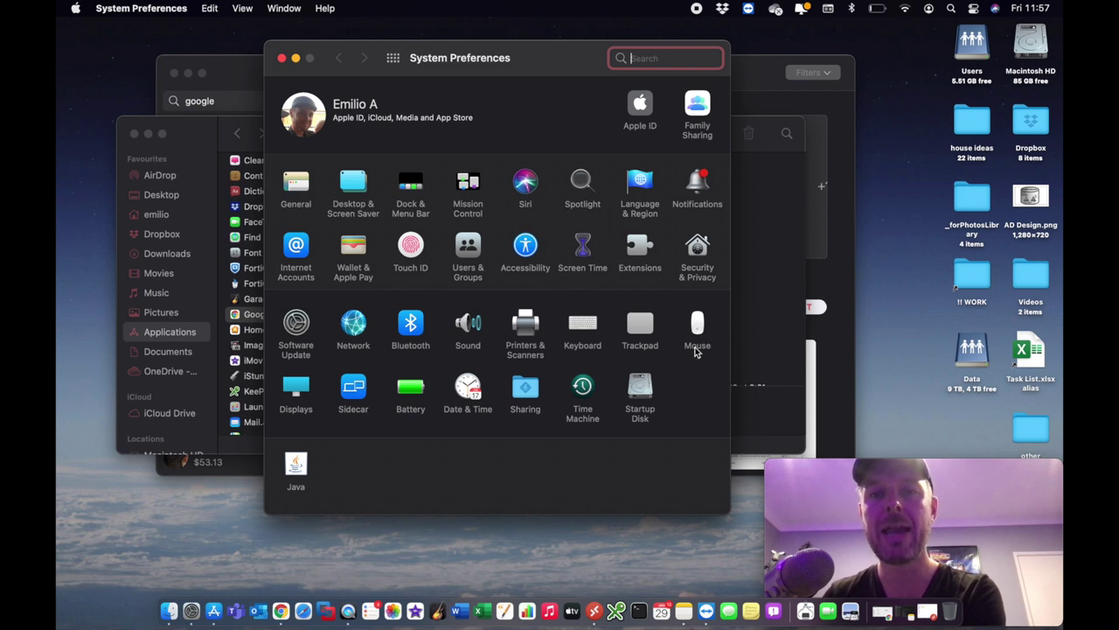
left_click(643, 325)
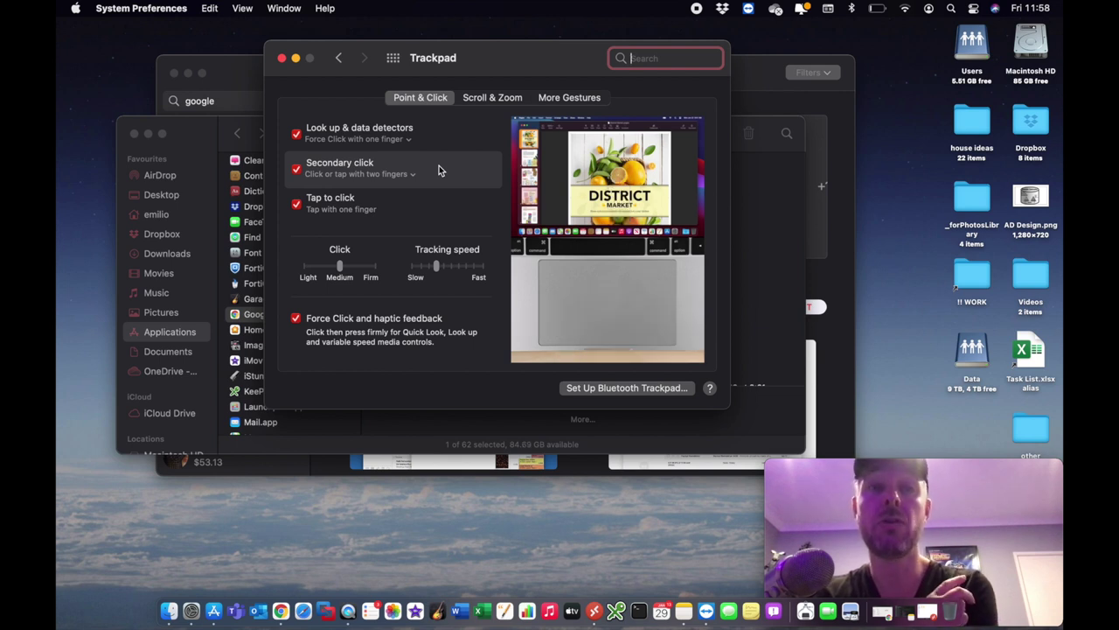
key("super+bracketleft")
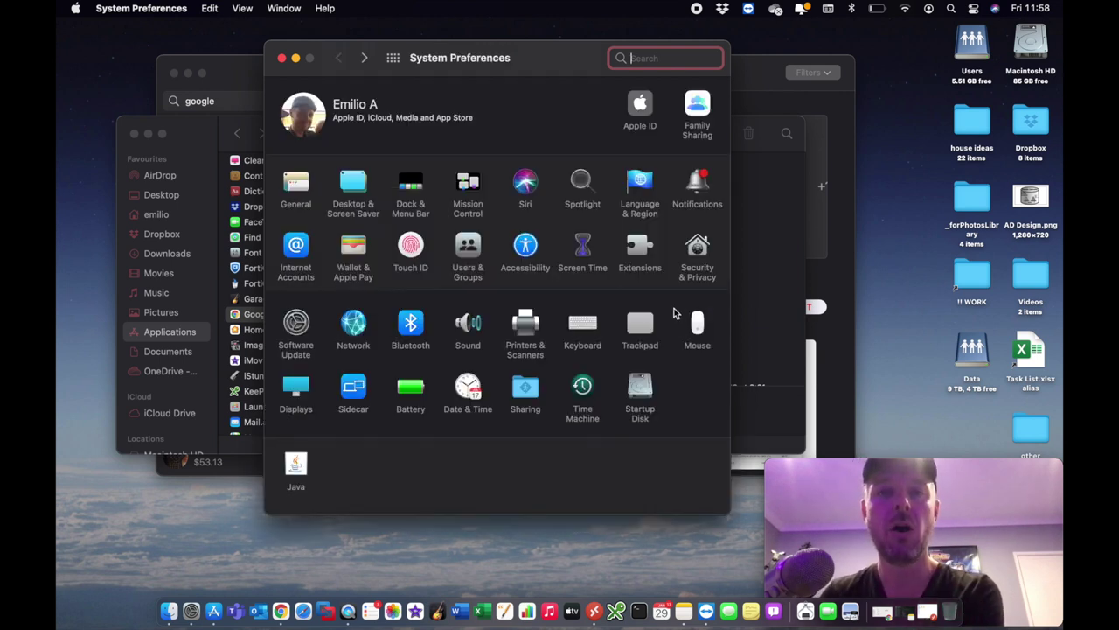
left_click(697, 325)
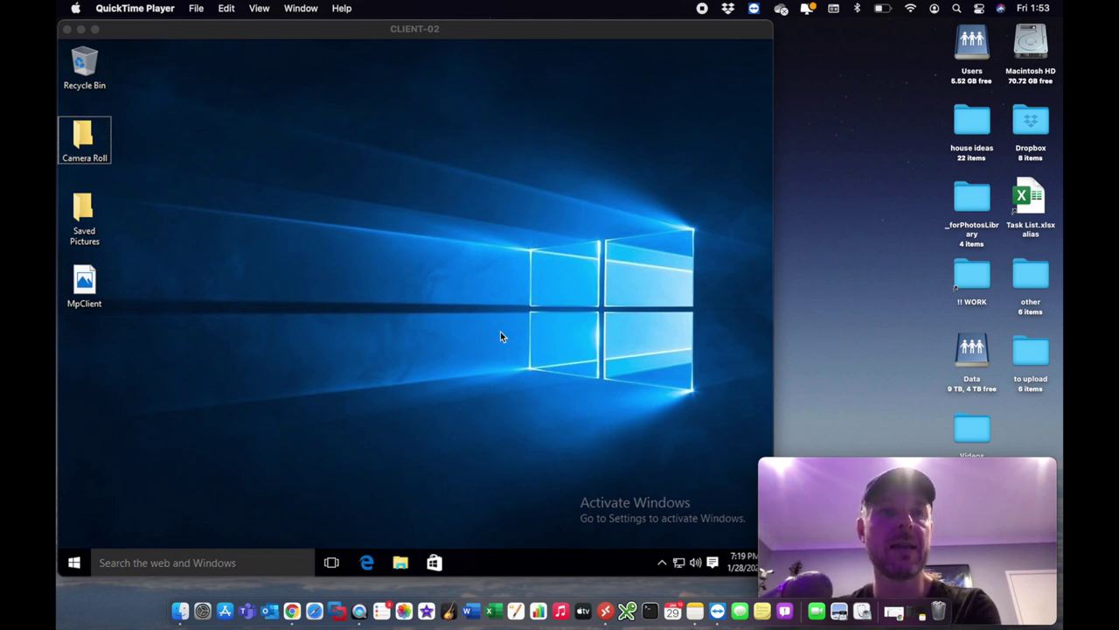
Create a desktop shortcut to the Saved Pictures folder in the remote session and minimize the CLIENT-02 window.
left_click(305, 207)
right_click(305, 207)
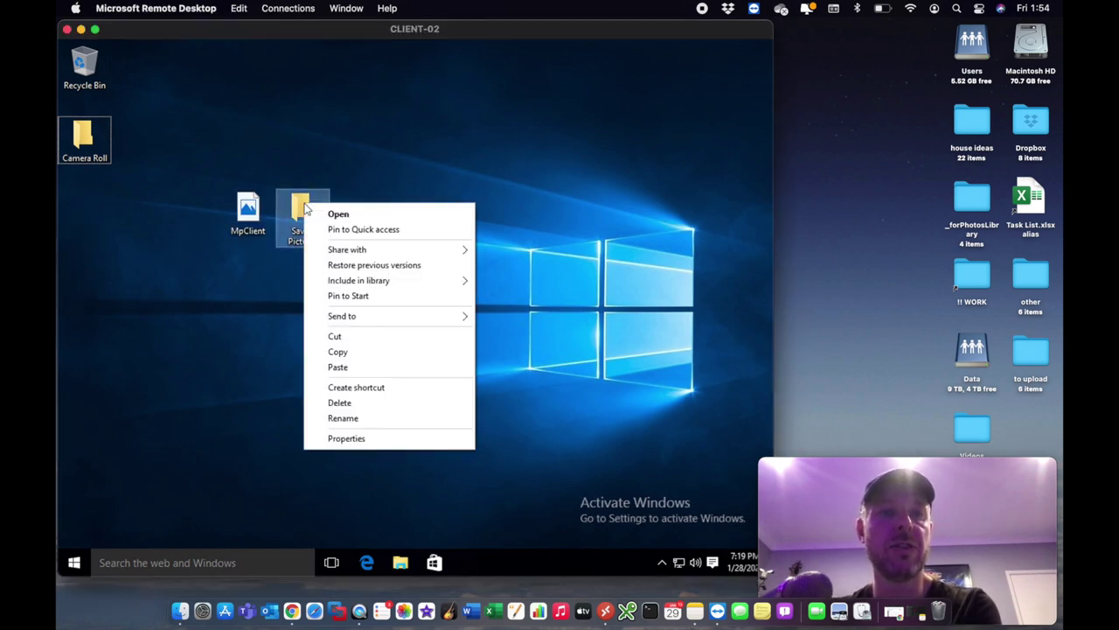
left_click(401, 394)
left_click(80, 29)
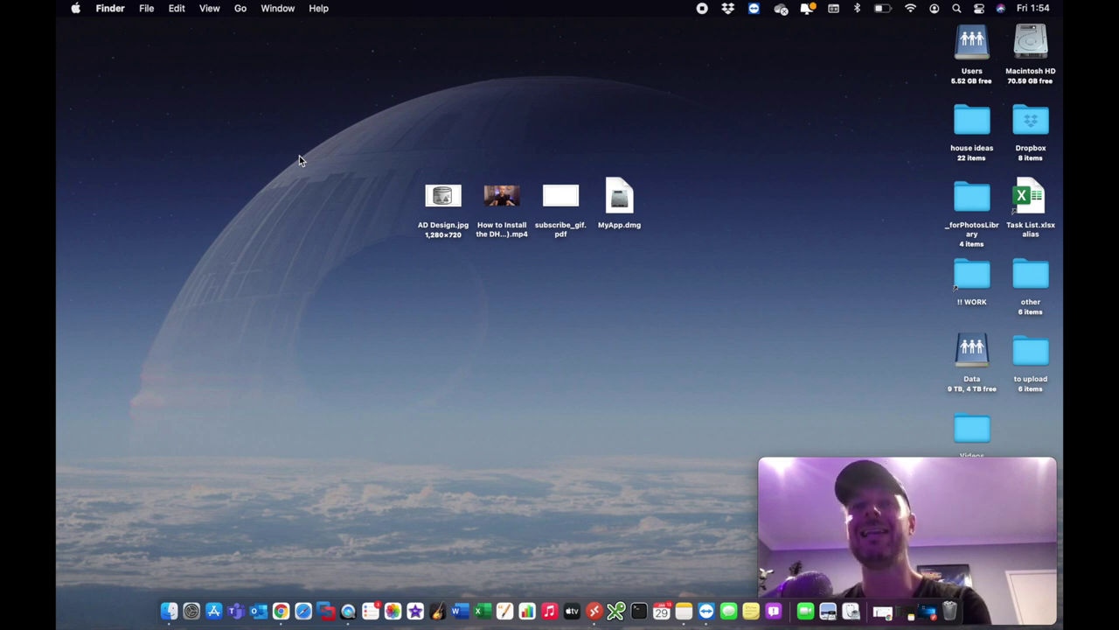
Make an alias of AD Design.jpg below the original on the Mac desktop, and minimize the restored CLIENT-02 window.
left_click(442, 197)
right_click(442, 198)
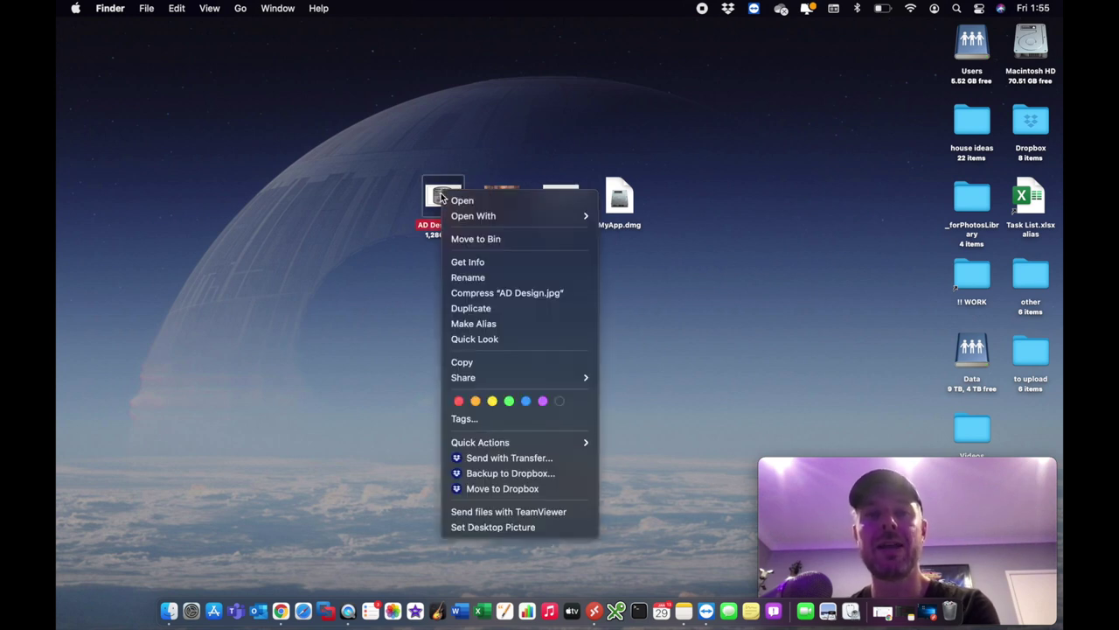
left_click(514, 325)
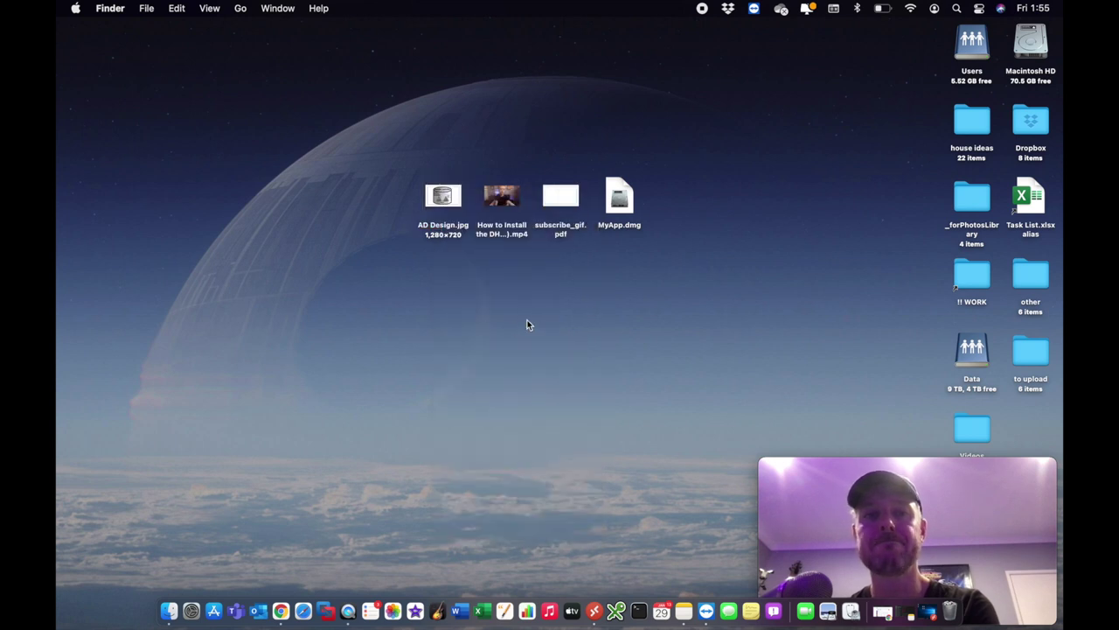
left_click_drag(473, 235, 444, 279)
left_click(512, 311)
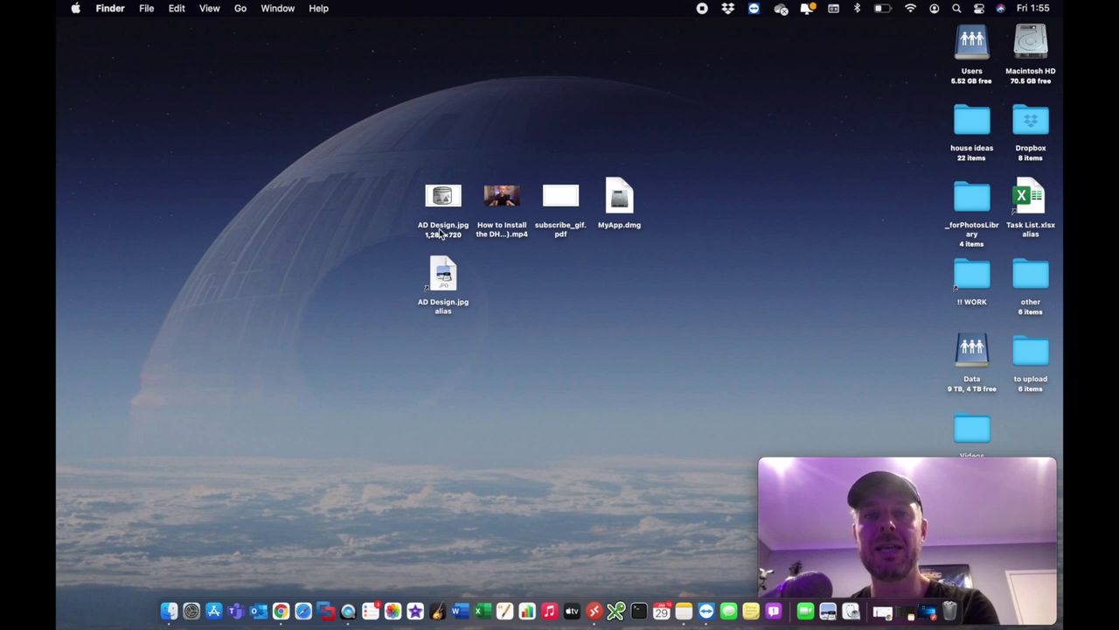
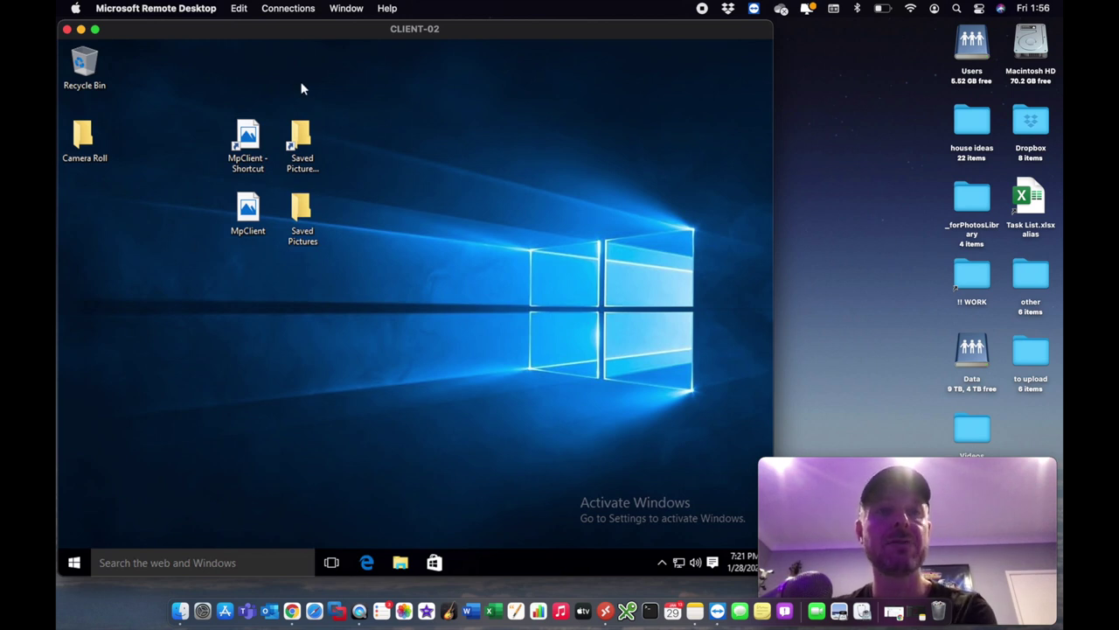
left_click(81, 30)
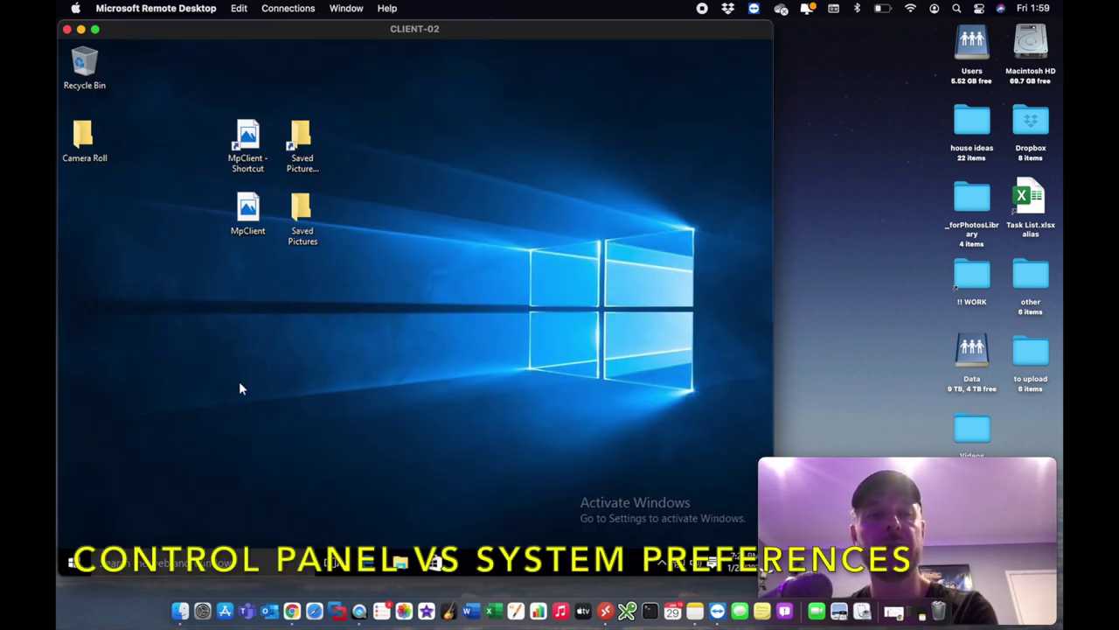
Try to find Control Panel with a Windows Start search for "conero".
left_click(75, 565)
type("conero")
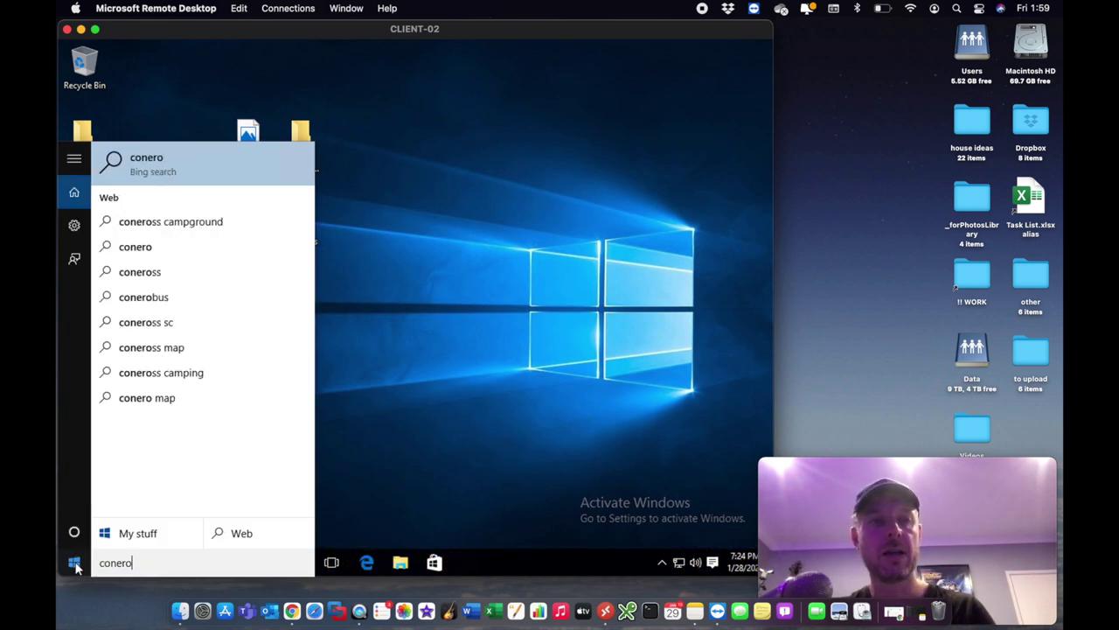
key("Return")
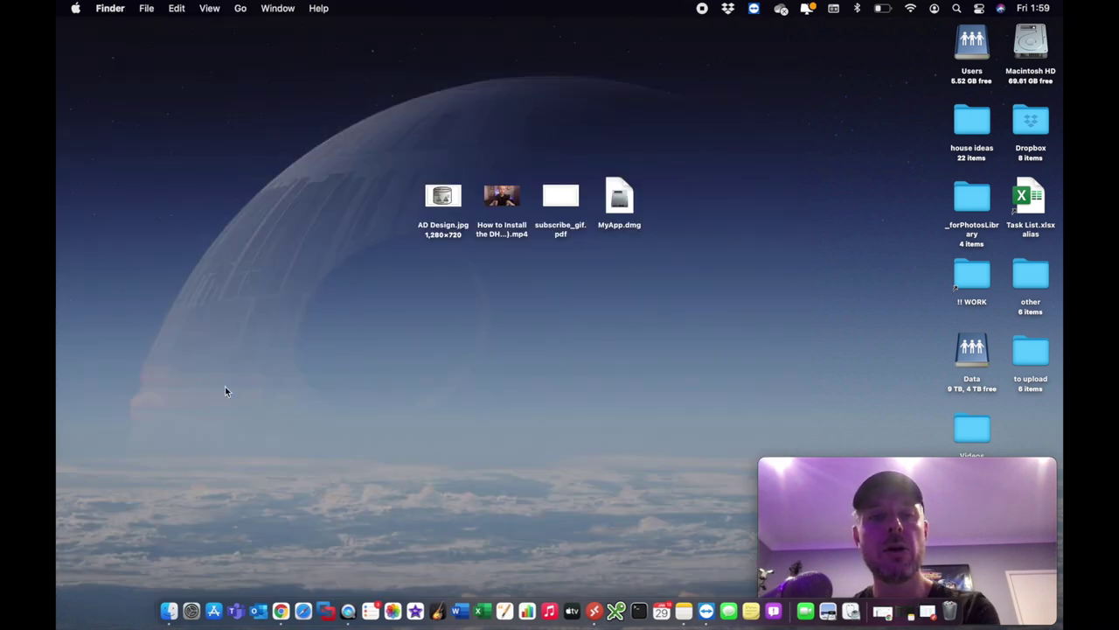
Open System Preferences on the Mac, shift its window slightly, and show its entry in the Apple menu.
left_click(191, 611)
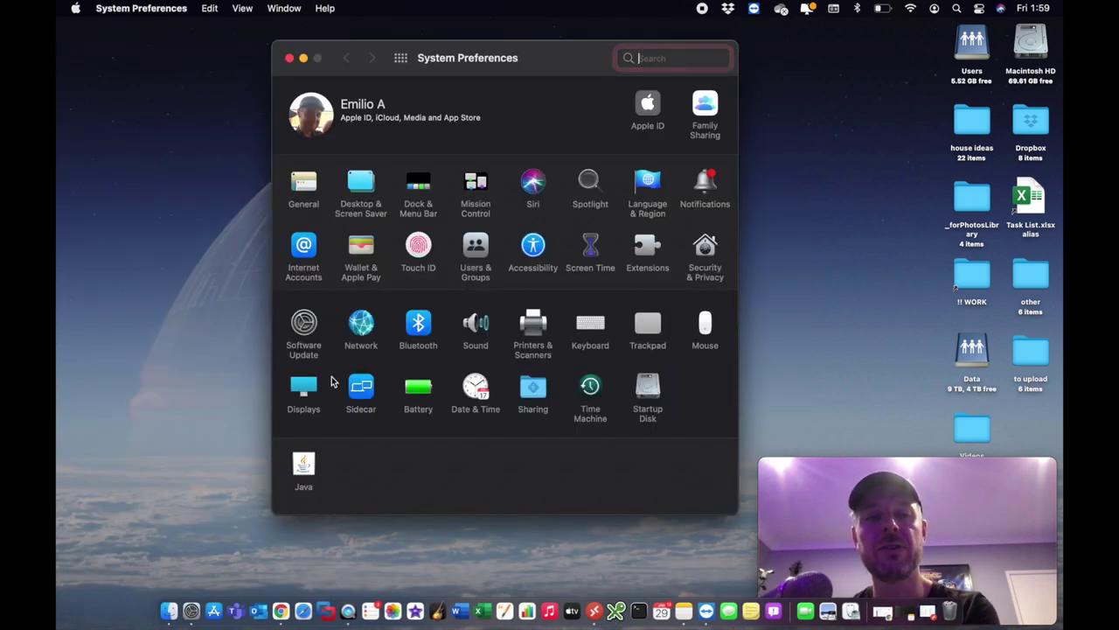
left_click_drag(526, 59, 545, 61)
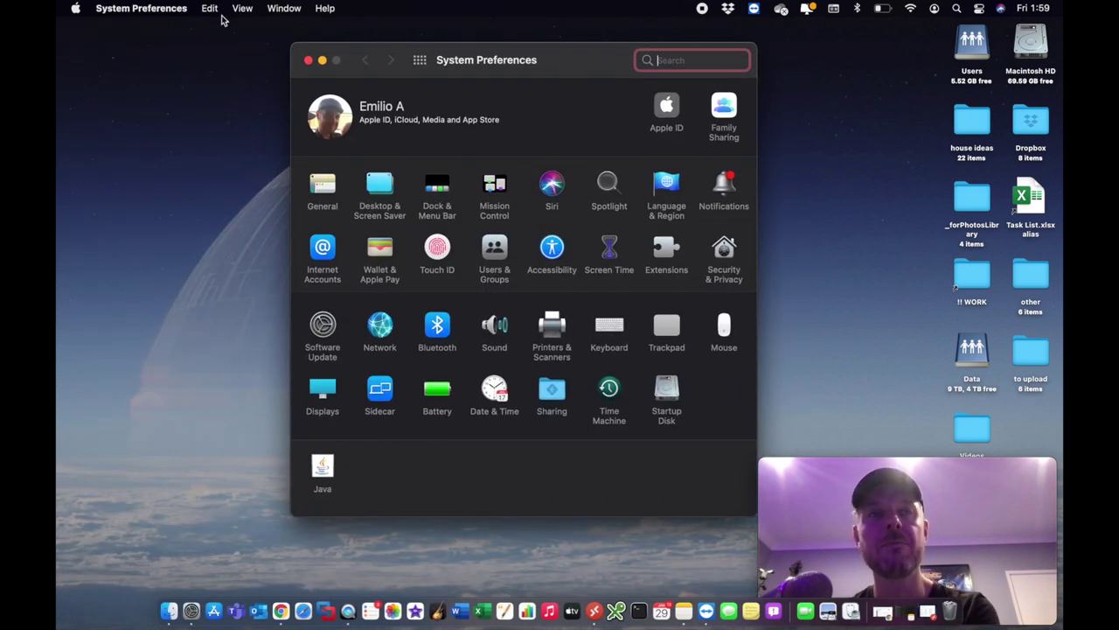
left_click(77, 10)
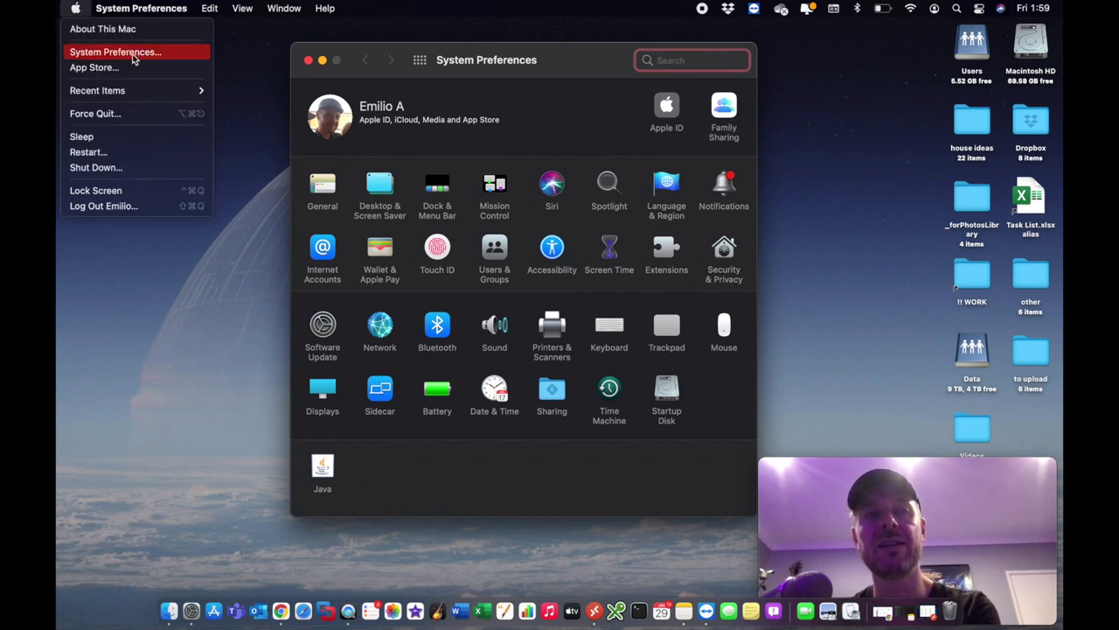
left_click(585, 78)
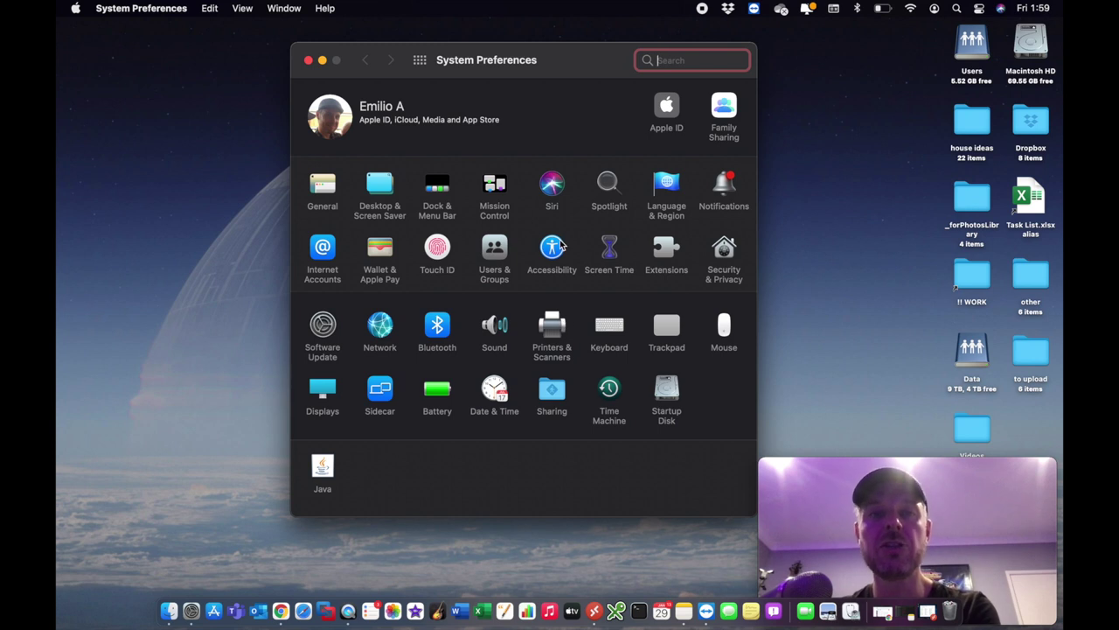
Return to the CLIENT-02 session, open the Windows desktop's Personalize settings, and examine the Background page.
key("ctrl+Left")
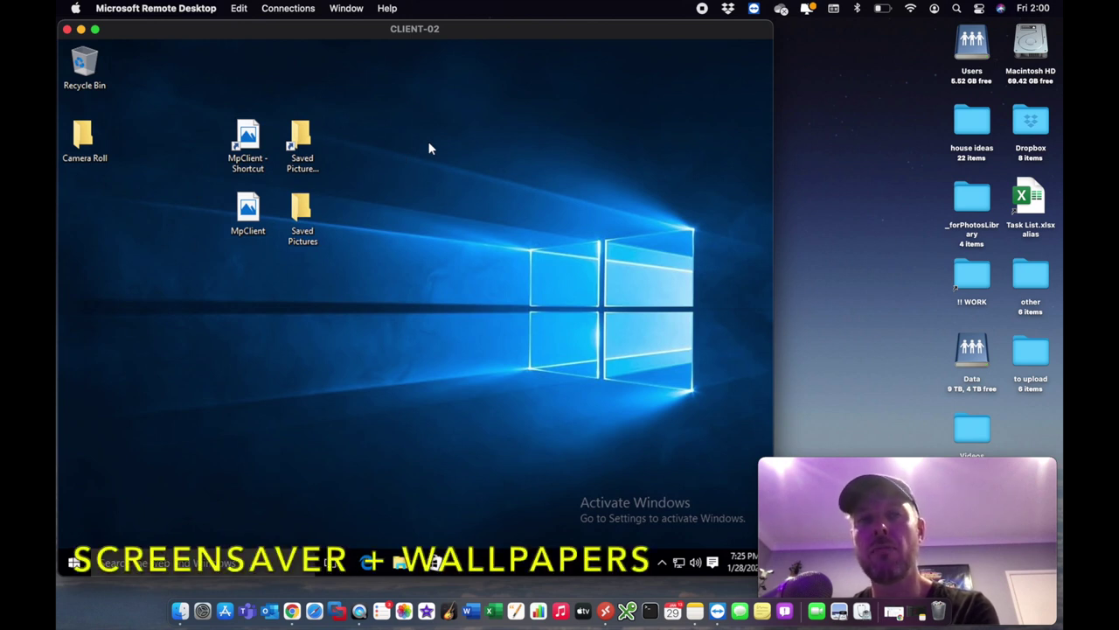
right_click(428, 149)
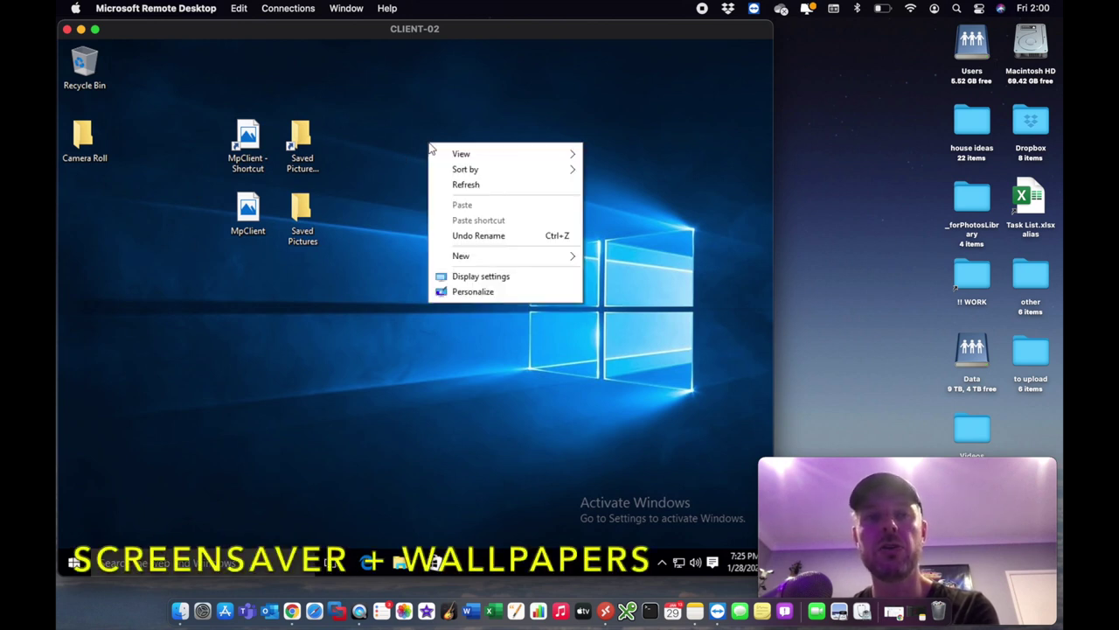
left_click(514, 293)
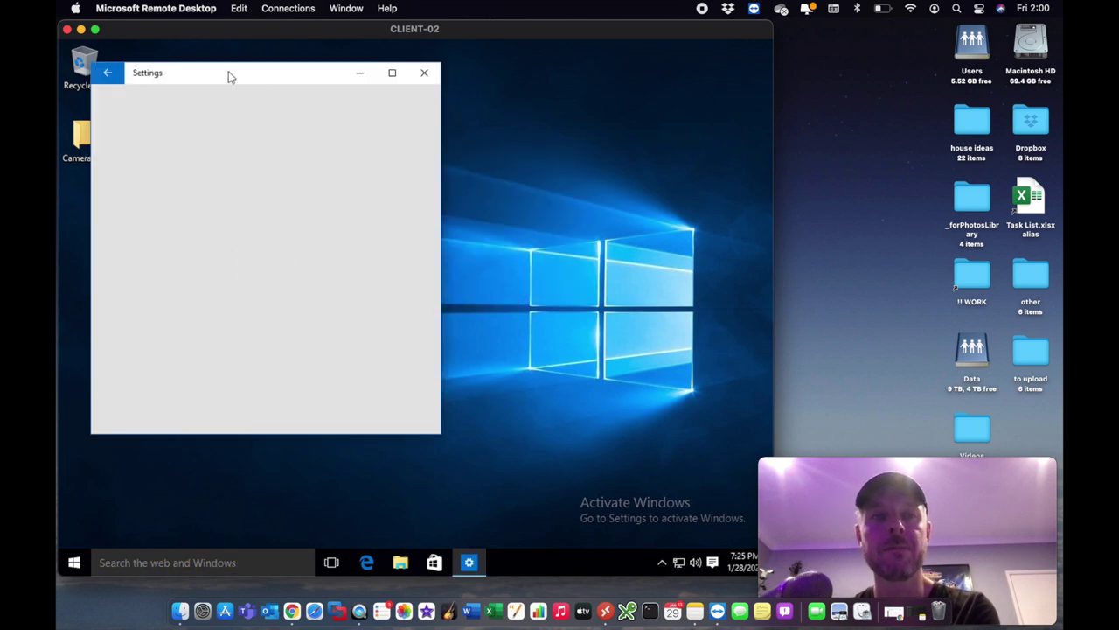
left_click_drag(330, 72, 447, 68)
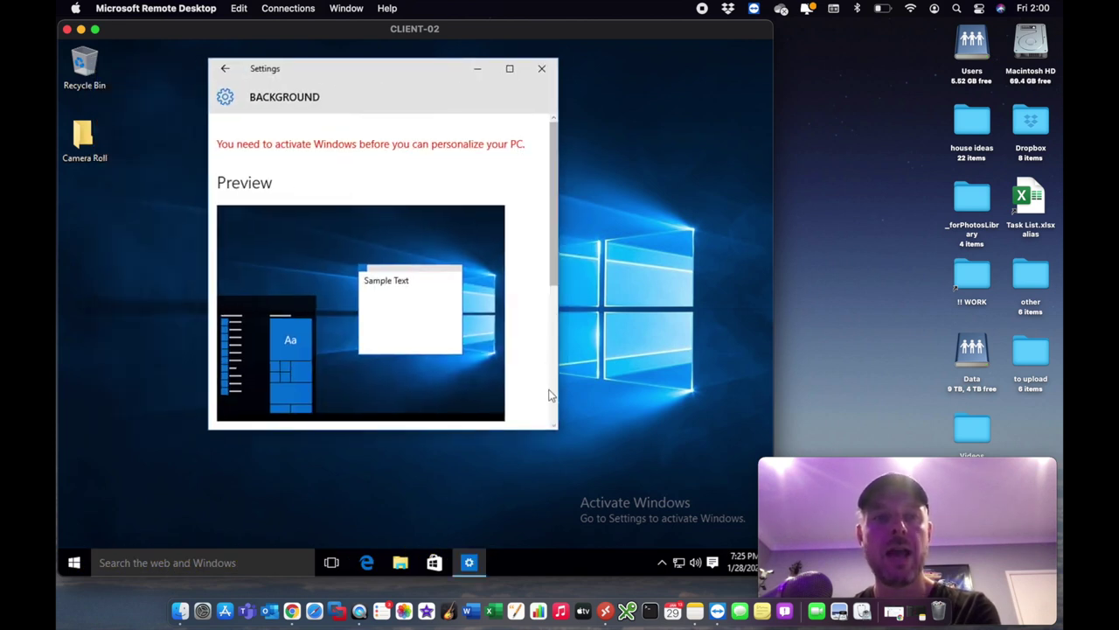
left_click_drag(551, 229, 511, 386)
left_click_drag(553, 289, 548, 120)
Search Windows Settings for "scrensav" and open Change screen saver.
key("BackSpace")
left_click(467, 124)
type("s")
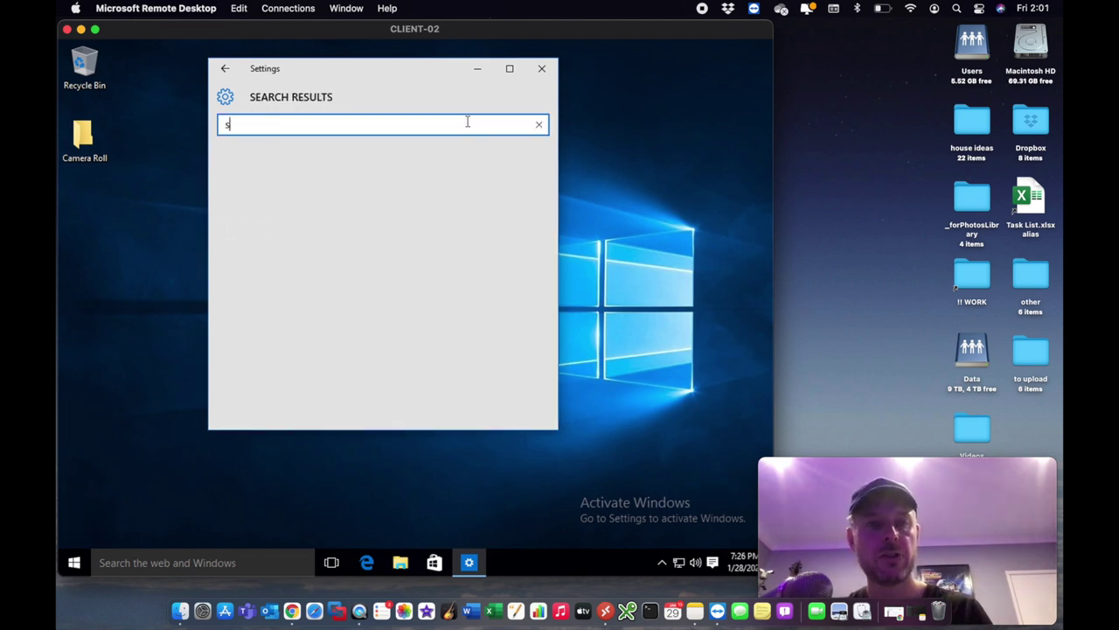
type("crensav")
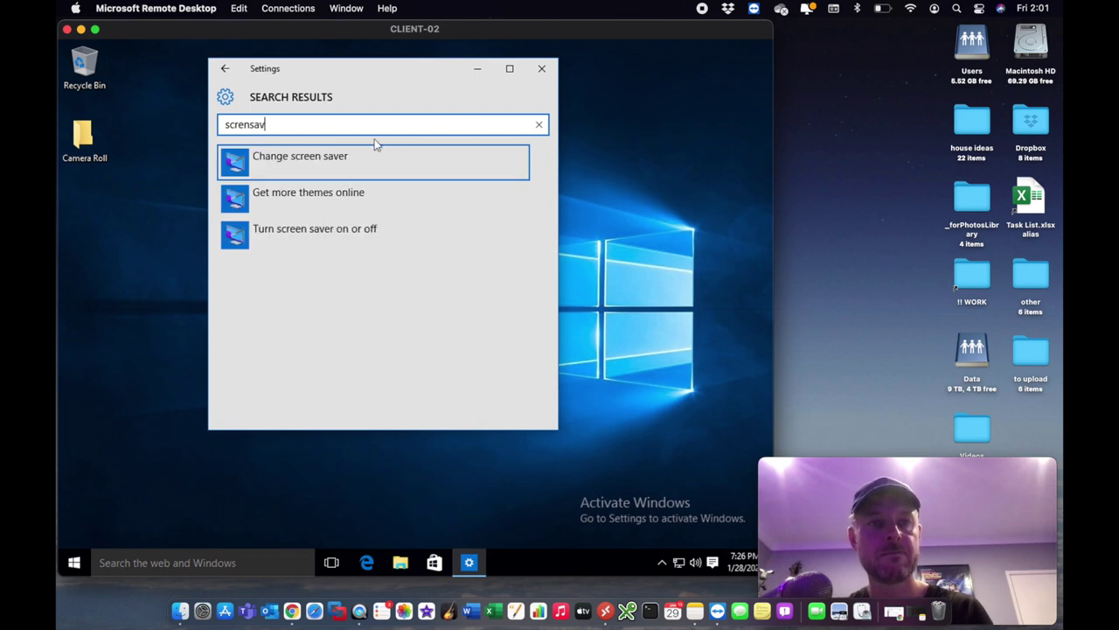
left_click(322, 158)
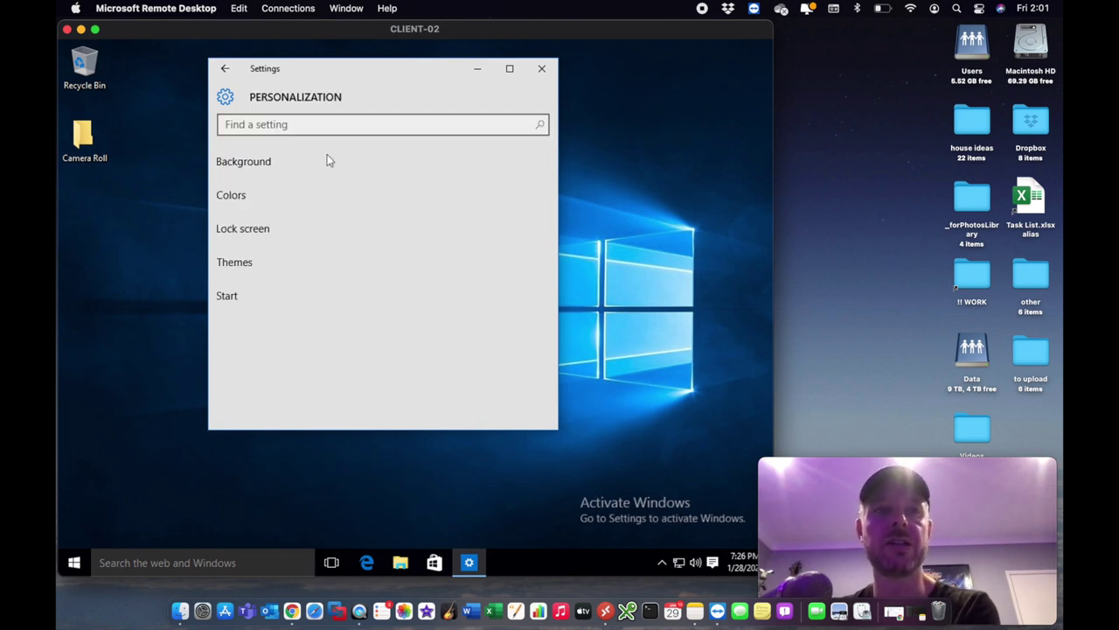
Examine the list of available screen savers in the Screen Saver Settings dialog.
left_click_drag(420, 129, 394, 118)
left_click(443, 316)
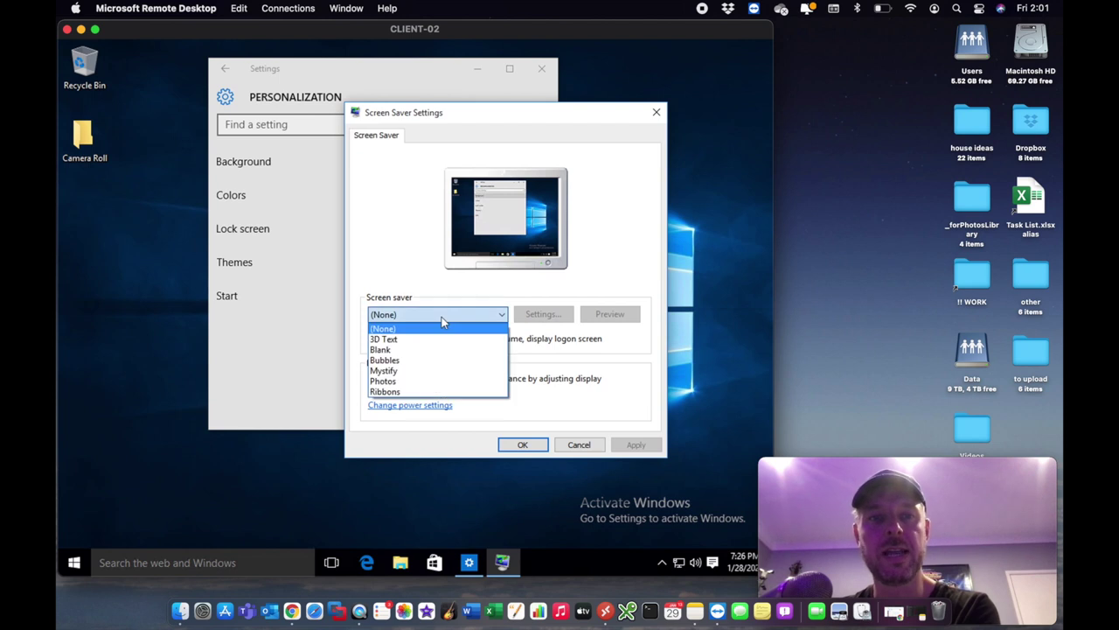
left_click(407, 381)
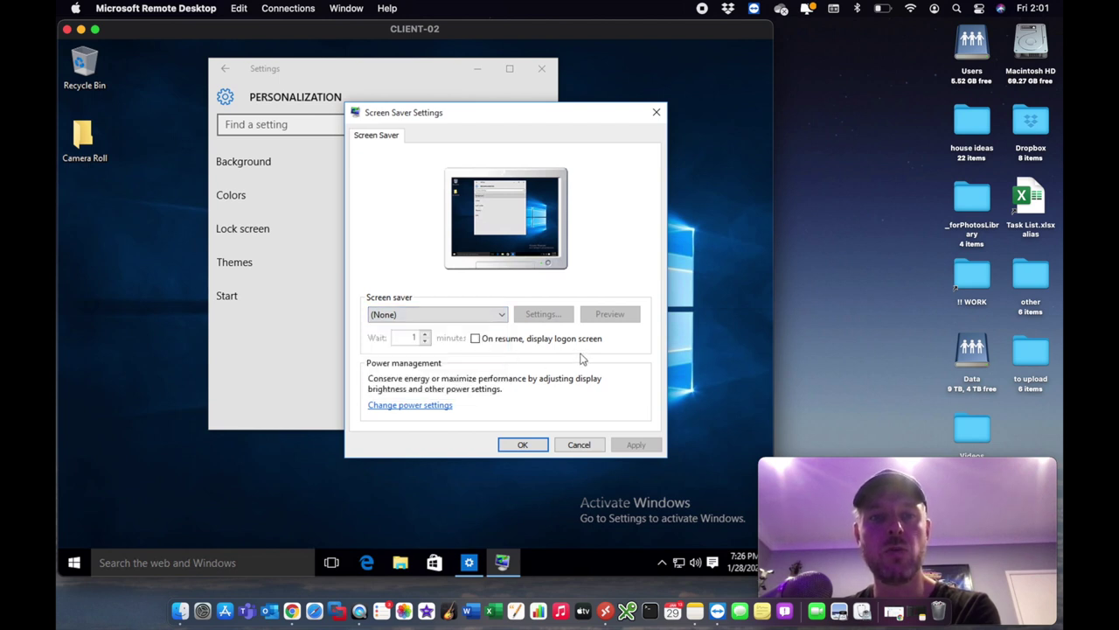
key("Return")
left_click(88, 29)
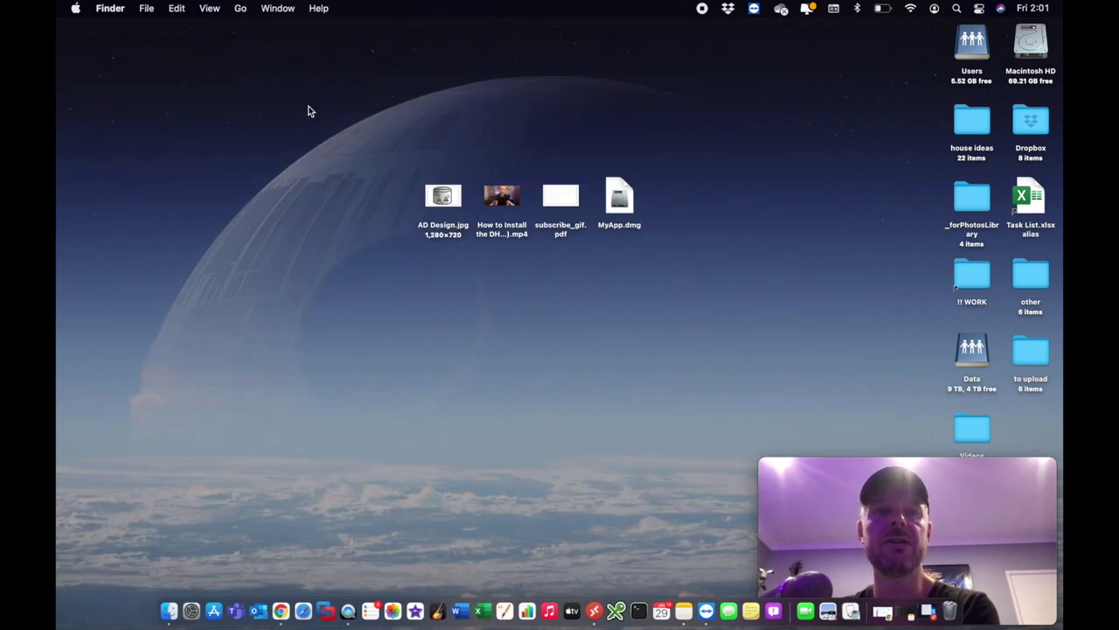
right_click(304, 117)
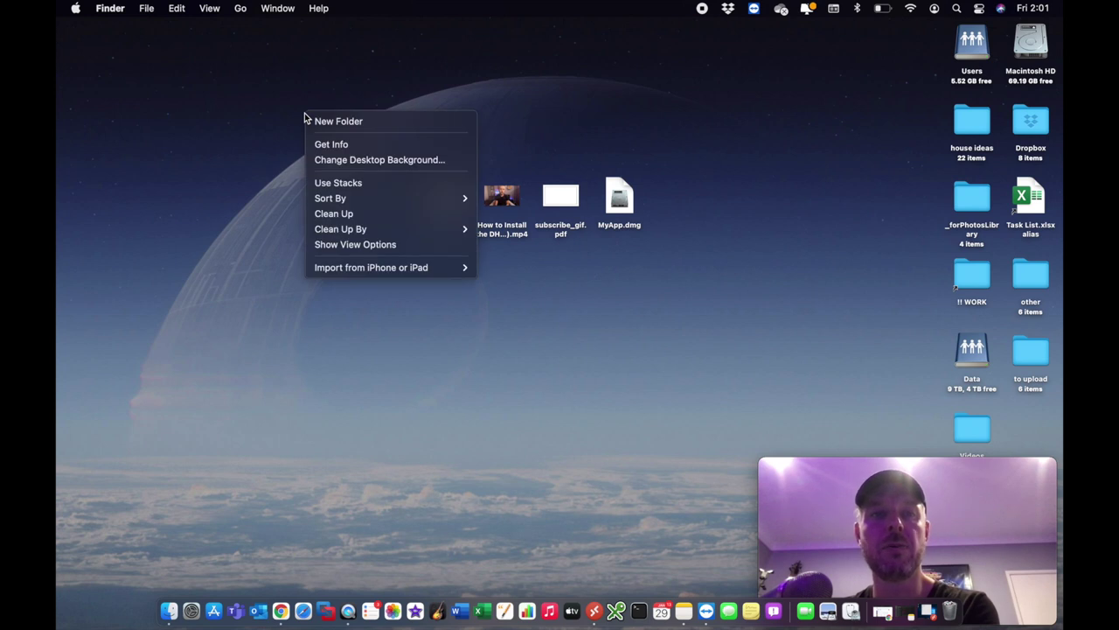
left_click(390, 163)
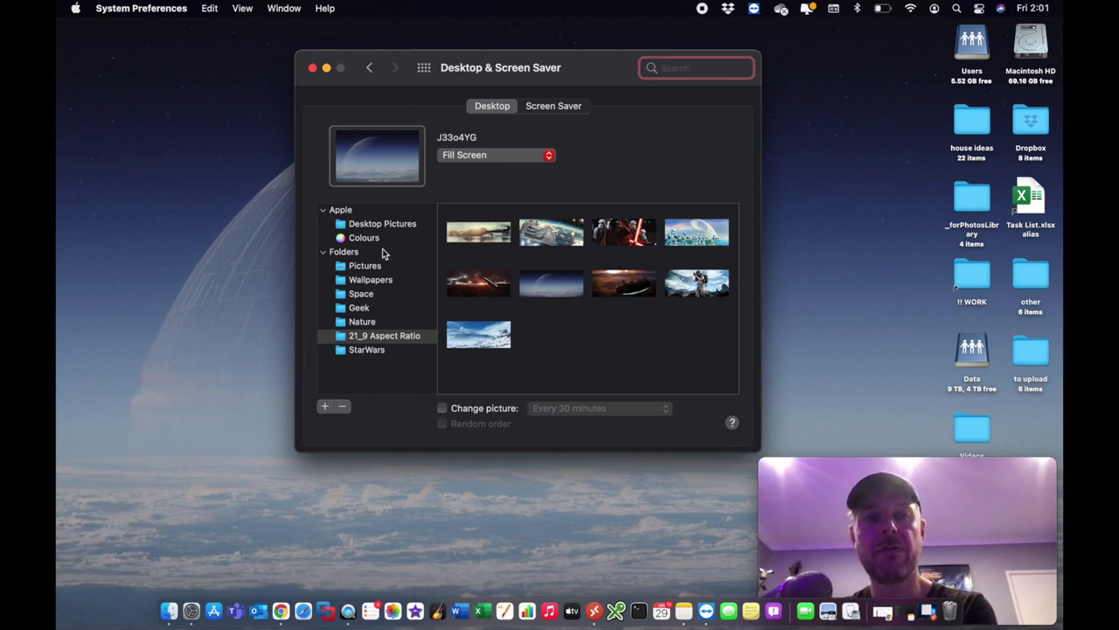
Set the Mac wallpaper to Big Sur Graphic Dark from Apple's Desktop Pictures collection.
left_click(369, 224)
scroll(569, 267, "down", 15)
scroll(569, 267, "up", 15)
scroll(569, 266, "down", 10)
scroll(569, 267, "up", 3)
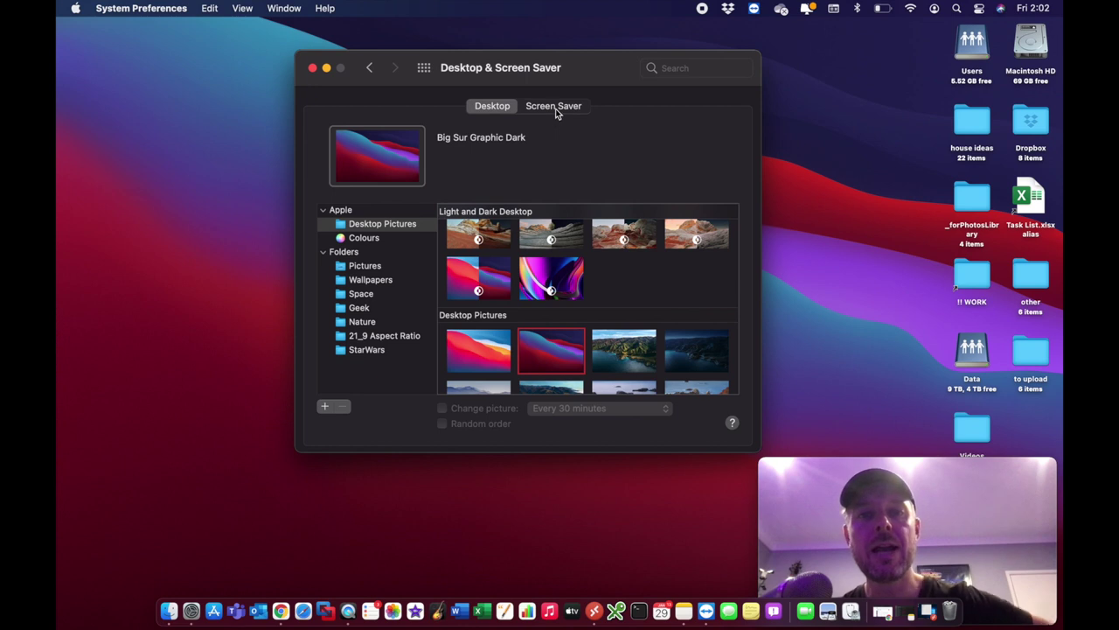
Examine the Mac's available screen savers and its start-after time choices, keeping 30 Minutes selected.
left_click(556, 107)
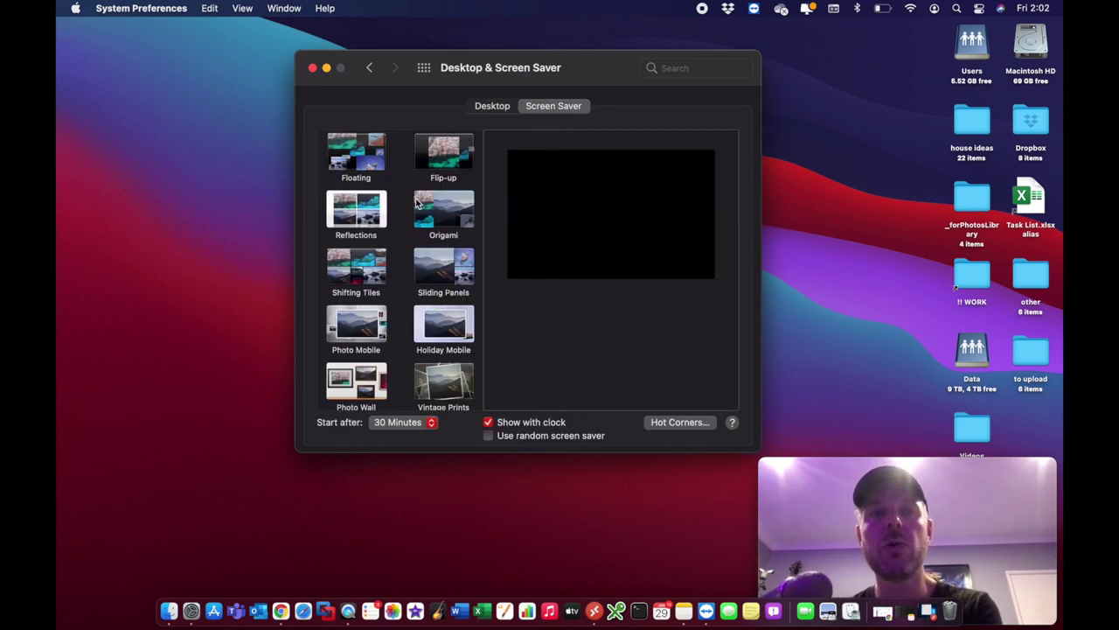
scroll(421, 221, "down", 5)
scroll(421, 223, "up", 5)
scroll(421, 221, "down", 5)
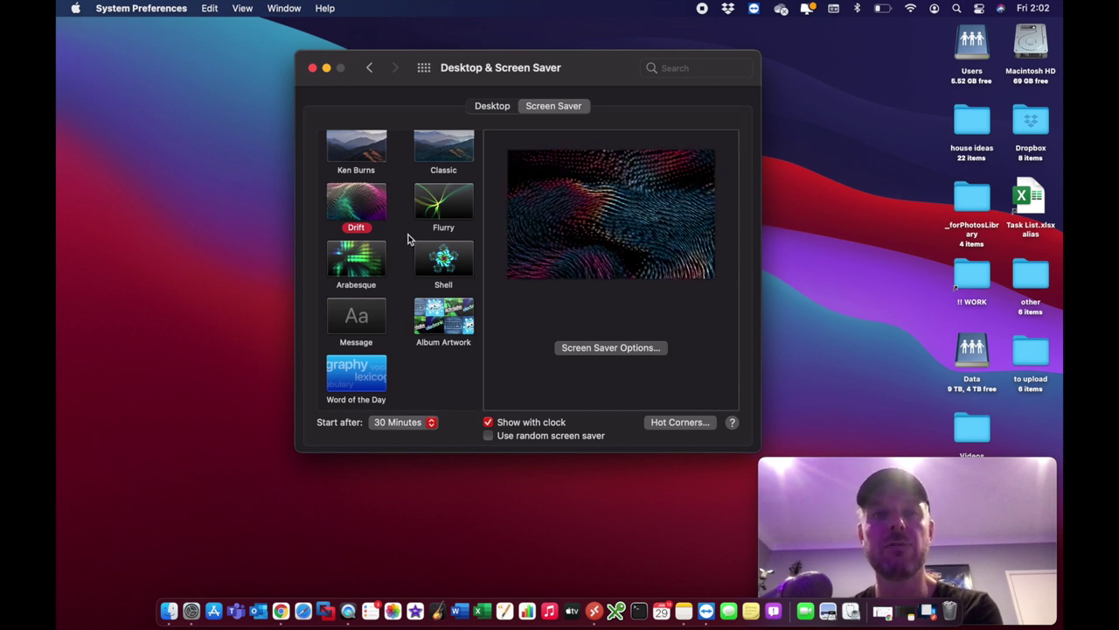
scroll(407, 237, "up", 5)
left_click(371, 424)
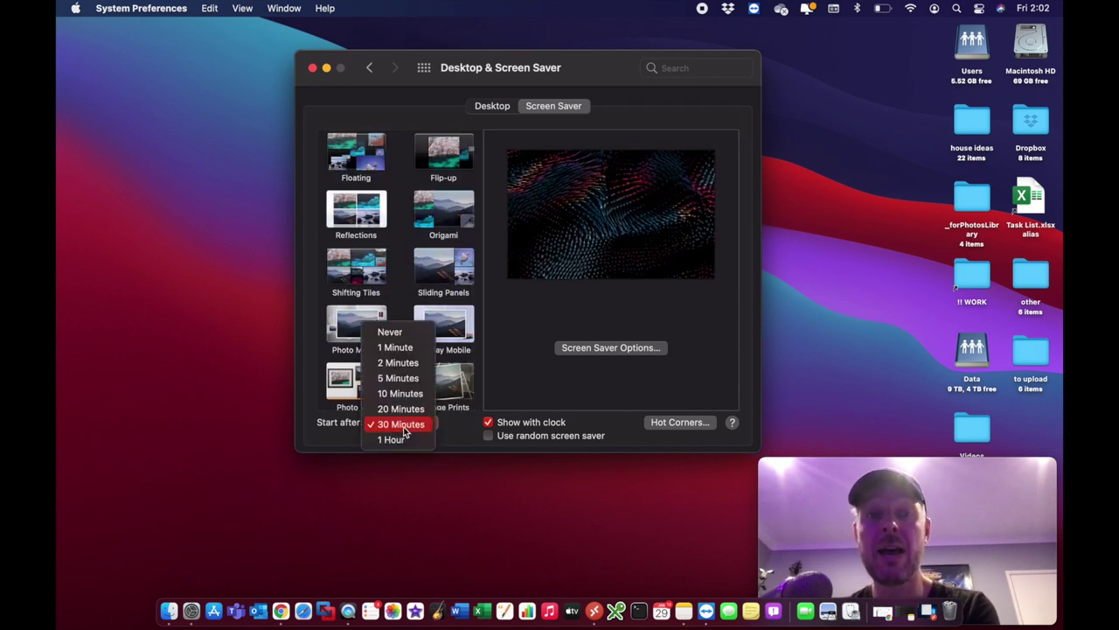
left_click(373, 426)
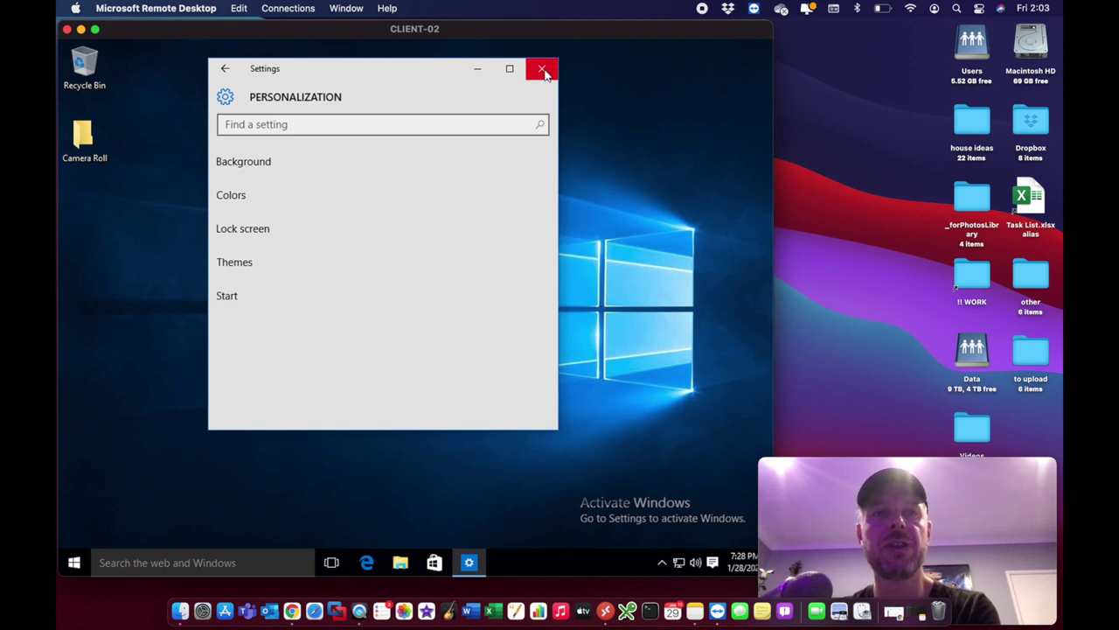
In the CLIENT-02 session, shift the Windows Settings window, activate its setting search, and close the window.
left_click_drag(337, 75, 385, 86)
left_click(344, 137)
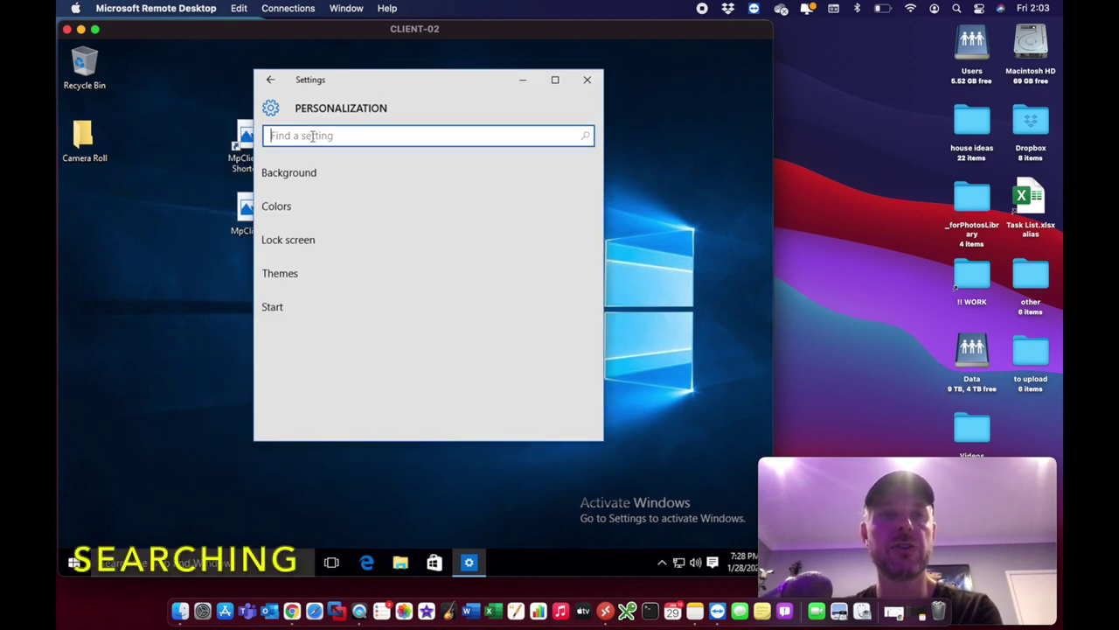
left_click(587, 82)
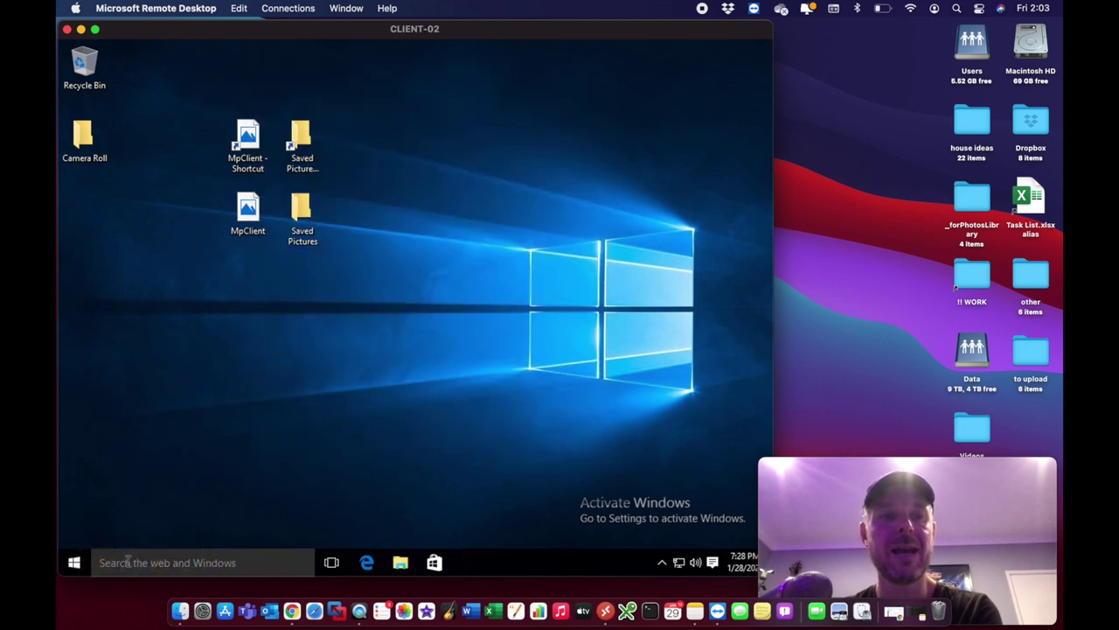
Search the Windows taskbar for "my compu" and dismiss the search.
left_click(159, 567)
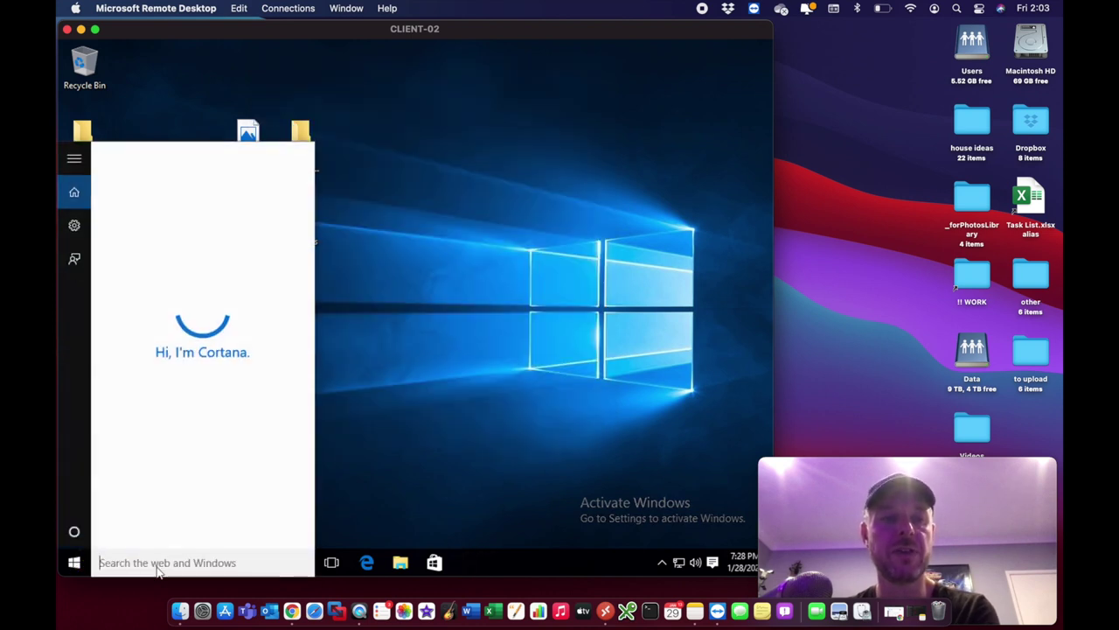
type("my compu")
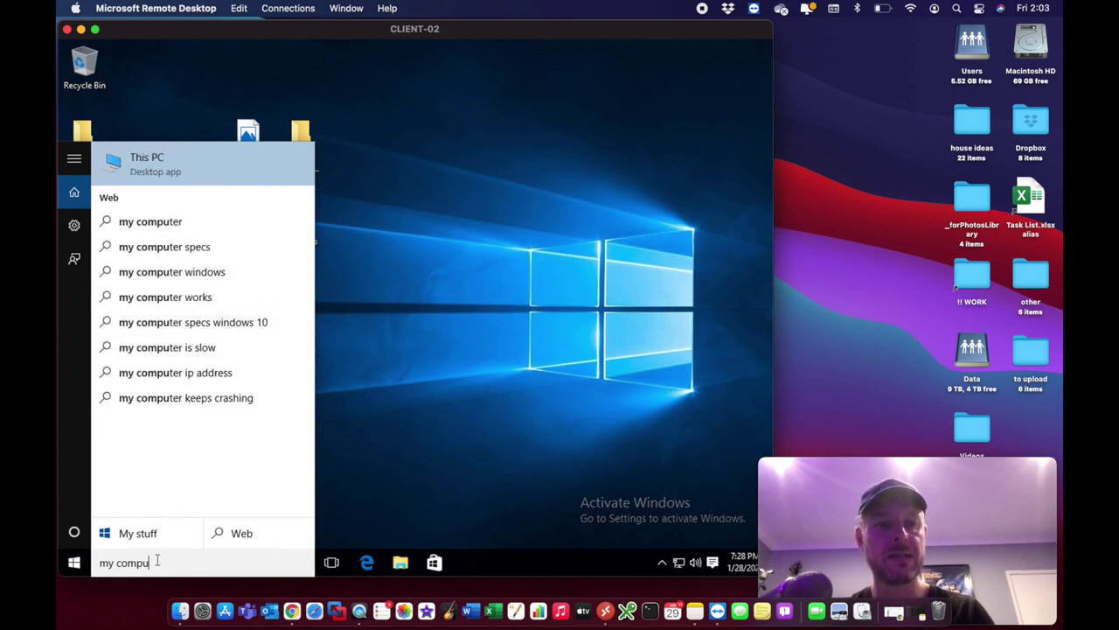
key("Escape")
Activate the Quick access search in Windows File Explorer, and hide the Explorer and CLIENT-02 windows.
left_click(401, 562)
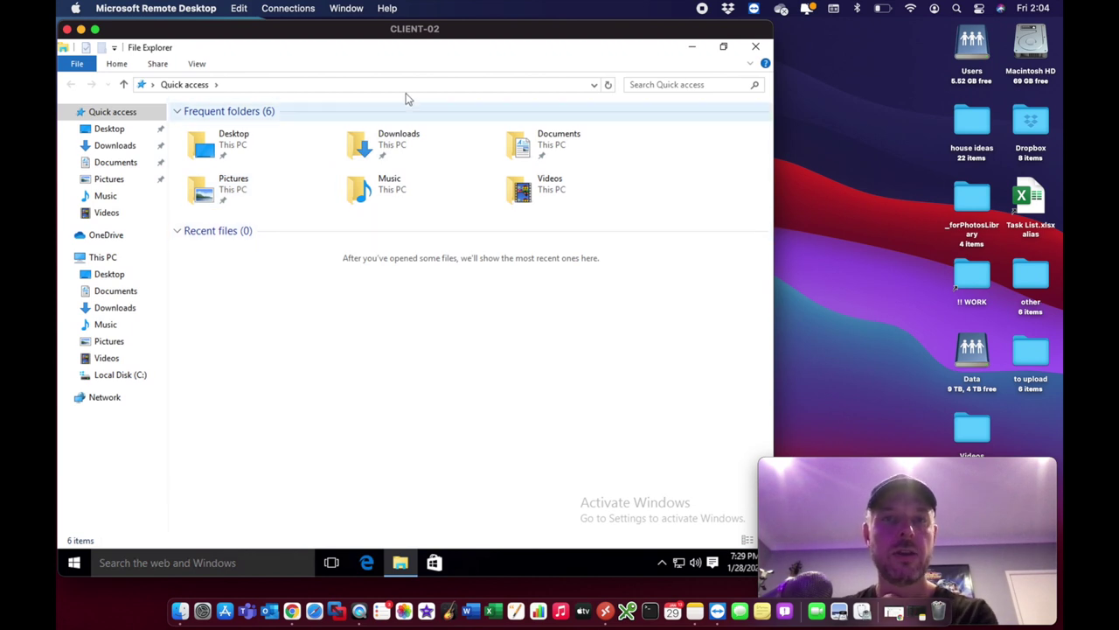
left_click(675, 84)
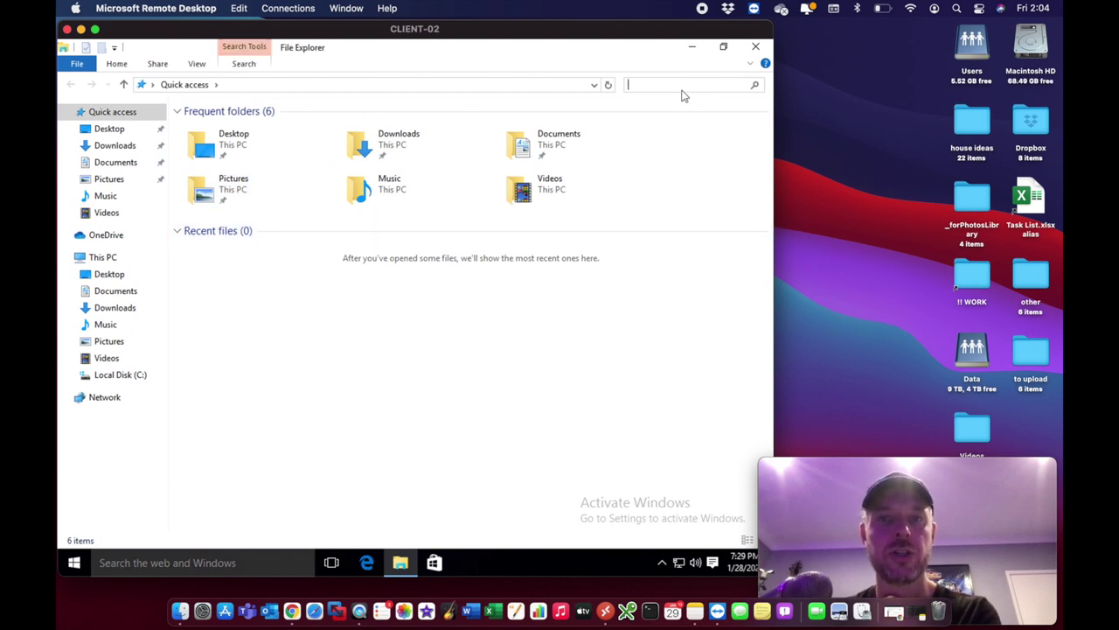
left_click(692, 46)
left_click(80, 29)
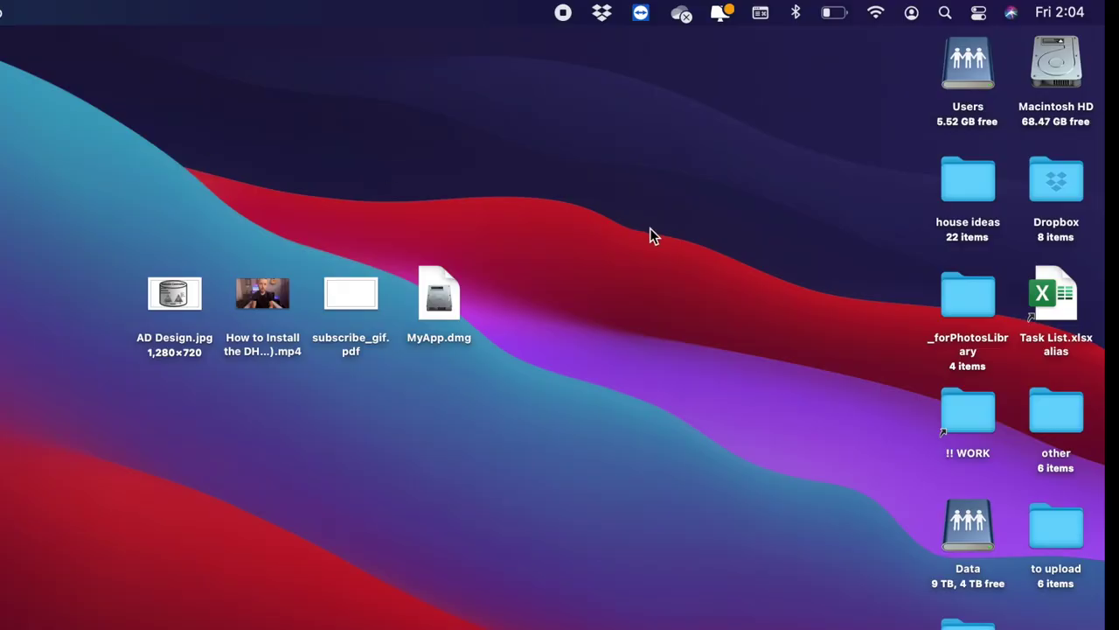
Search the Mac with Spotlight for "AD De".
left_click(946, 13)
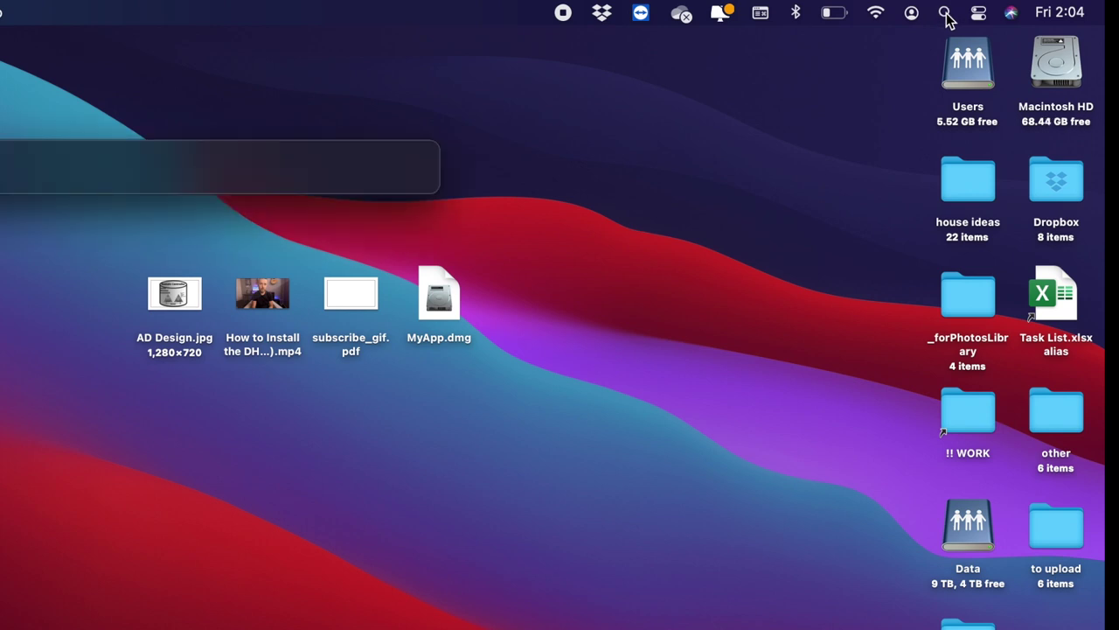
type("AD s")
key("BackSpace")
type("De")
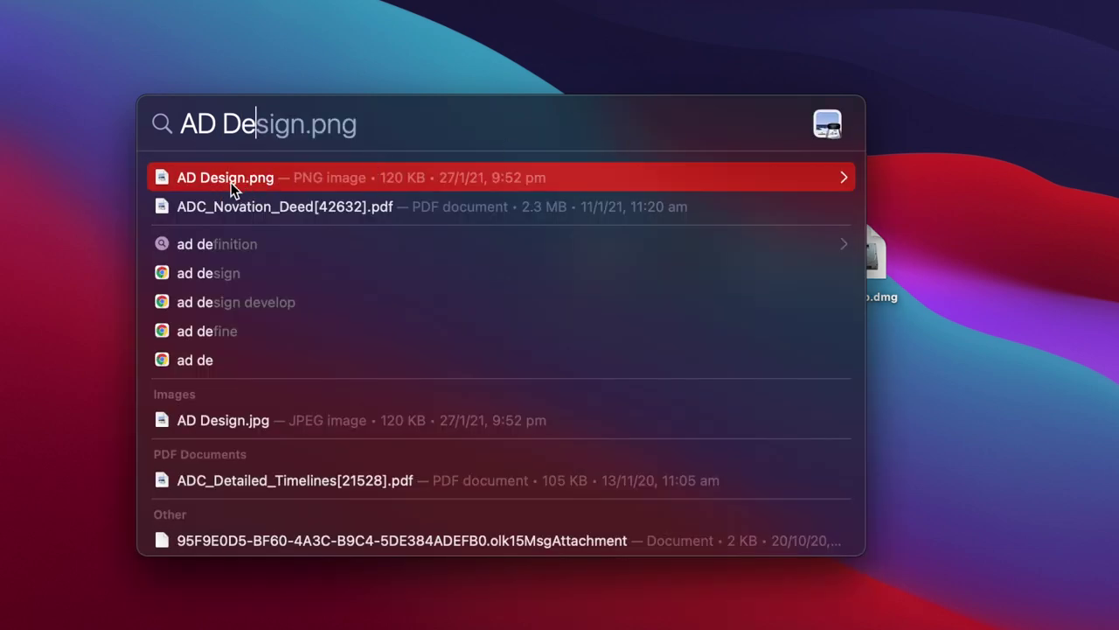
Close and reopen Spotlight, and search for "myapp".
key("cmd+space")
key("cmd+space")
type("myapp")
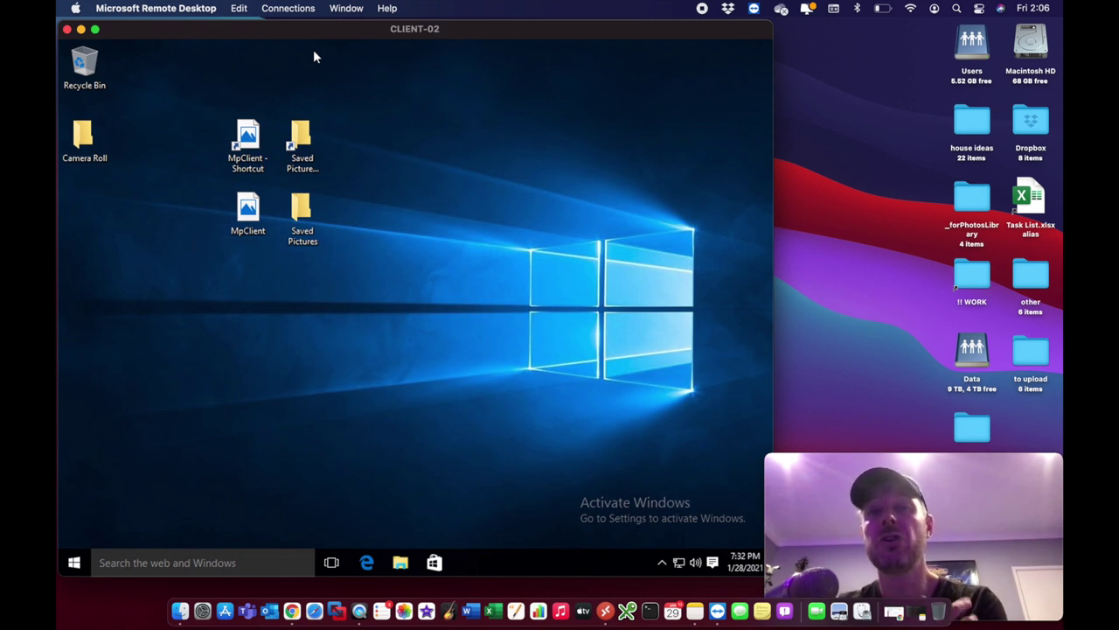
Search Windows in the CLIENT-02 session for "update", examine Check for updates, and put away Settings and the session window.
left_click(138, 564)
type("update")
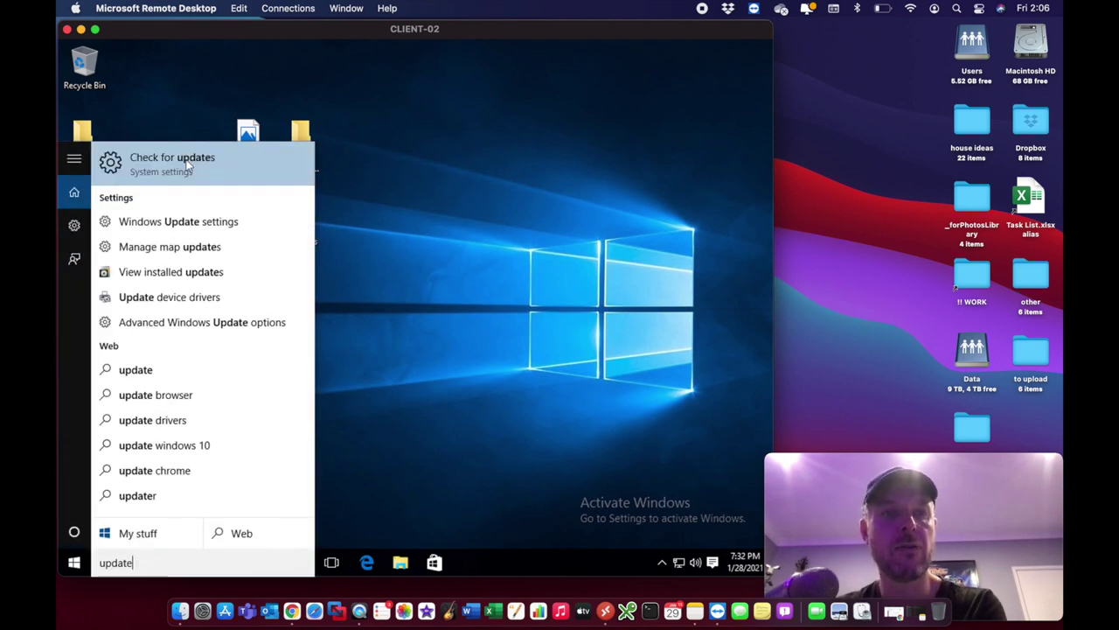
left_click(187, 165)
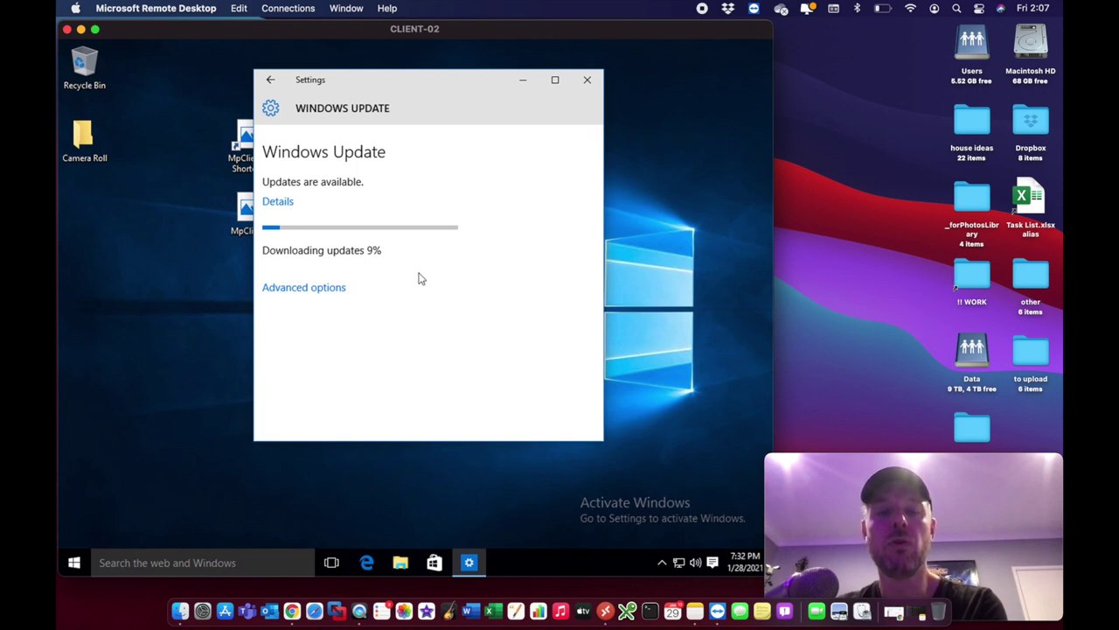
left_click(587, 80)
left_click(67, 28)
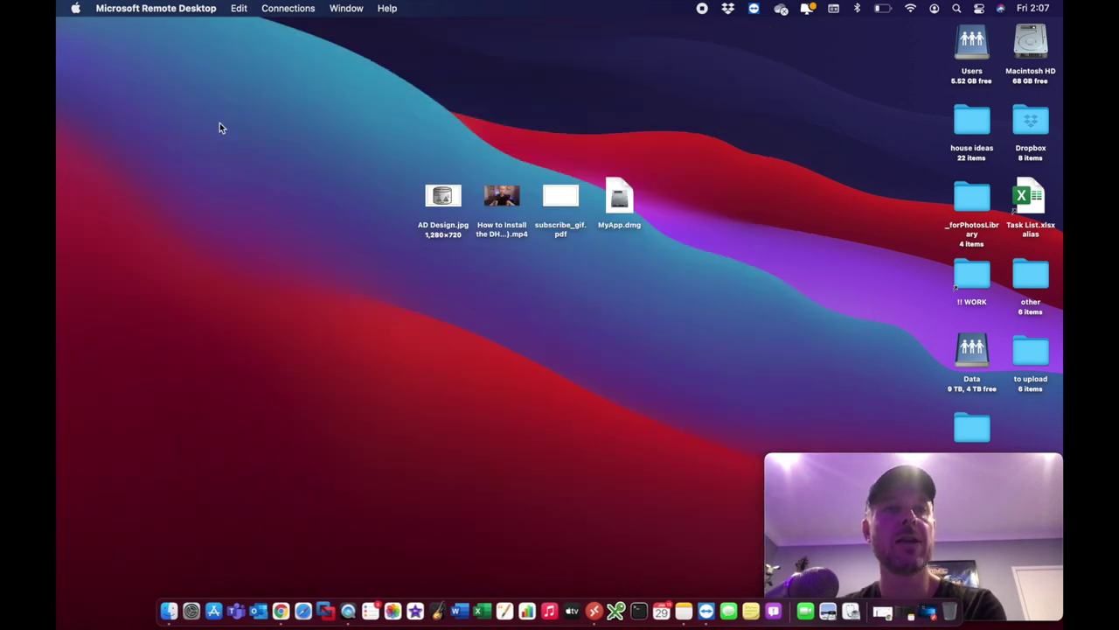
Examine Software Update in the Mac's System Preferences, repositioning the window before closing it.
left_click(76, 8)
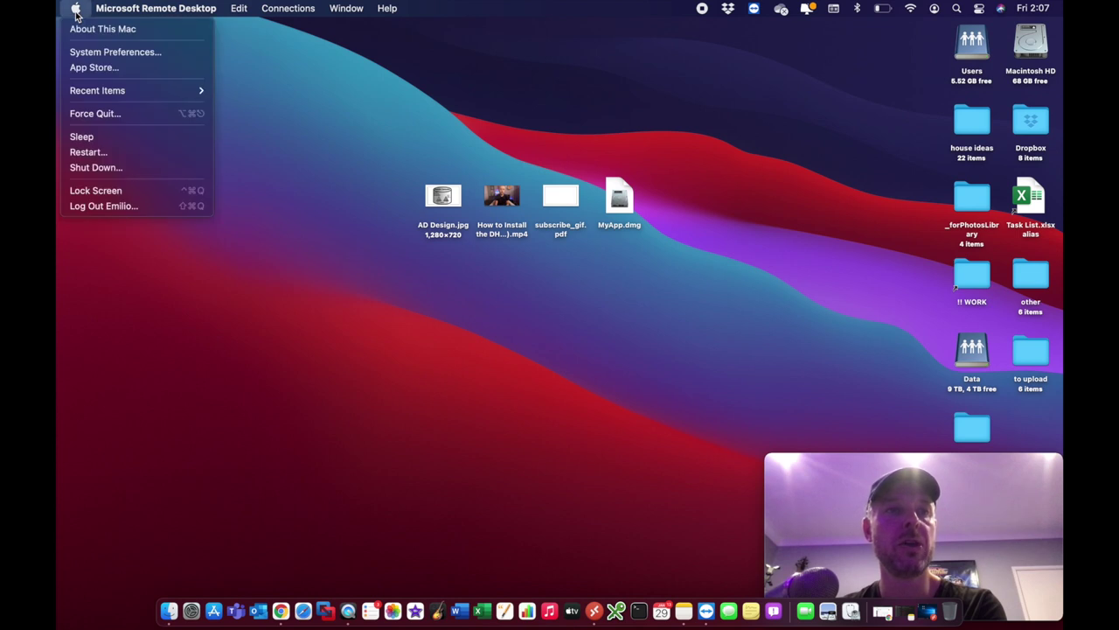
left_click(151, 55)
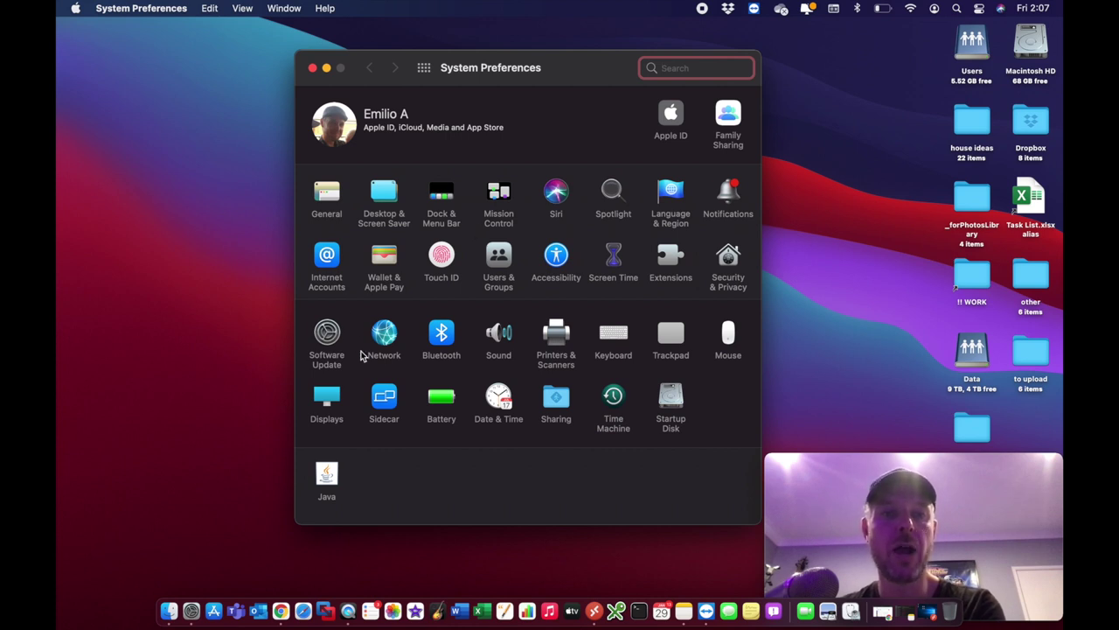
left_click(320, 351)
left_click_drag(571, 68, 568, 122)
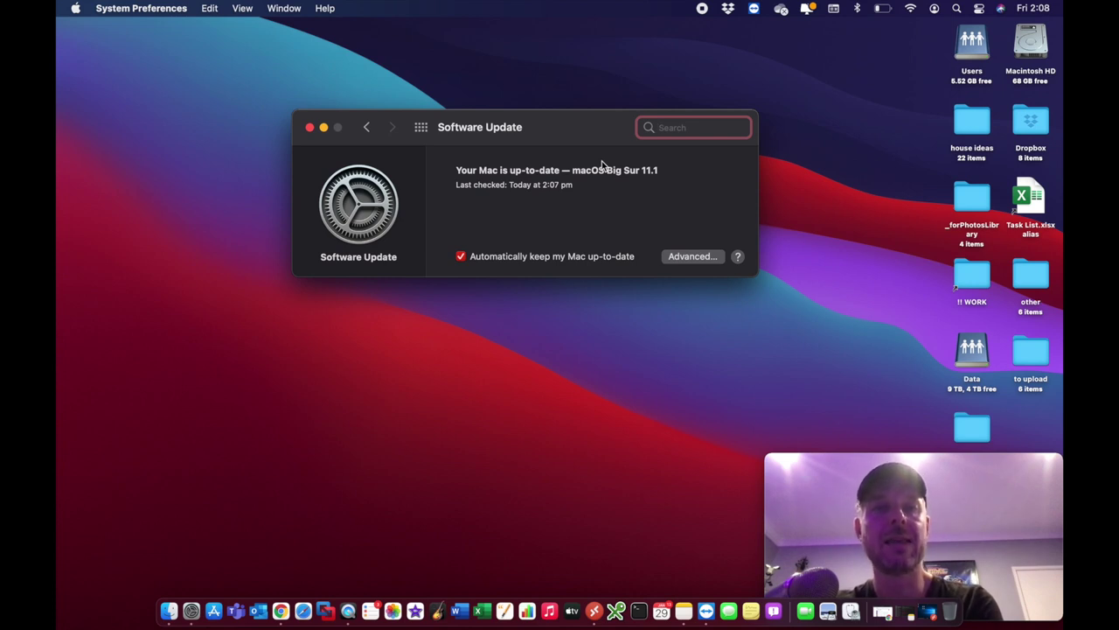
left_click_drag(368, 139, 332, 164)
left_click(308, 159)
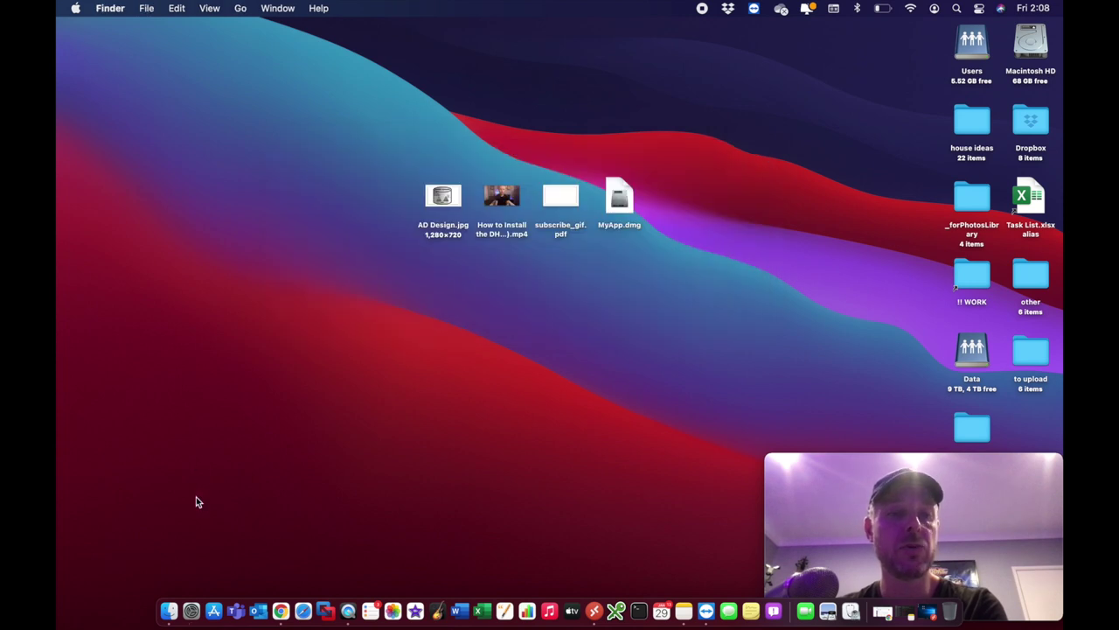
Open the App Store, reposition its window, and show the Updates page.
left_click(214, 606)
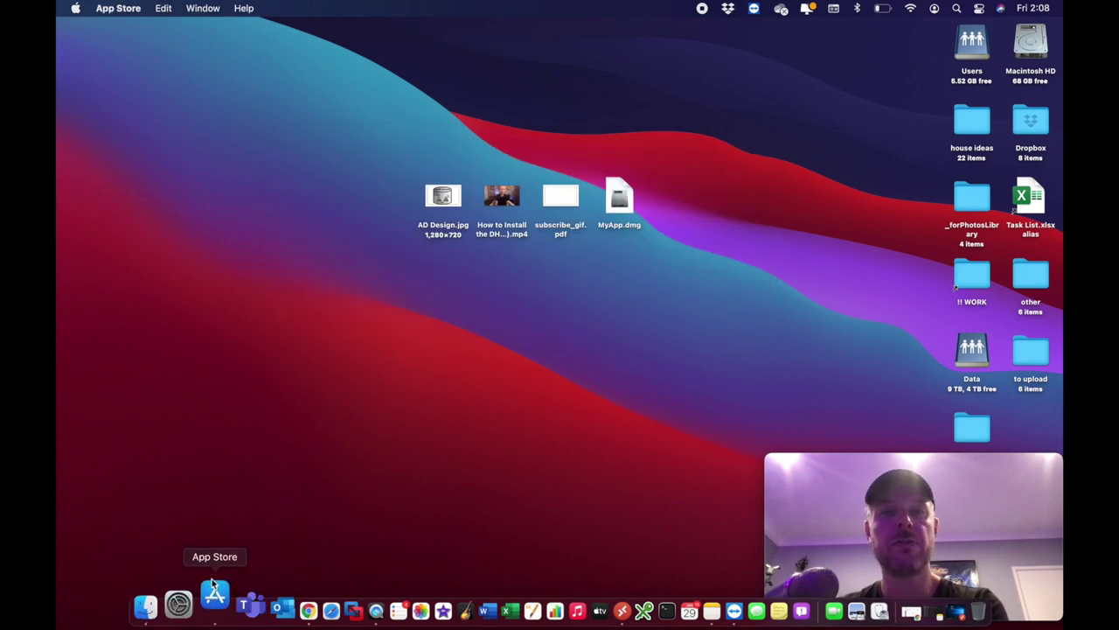
left_click_drag(268, 79, 238, 56)
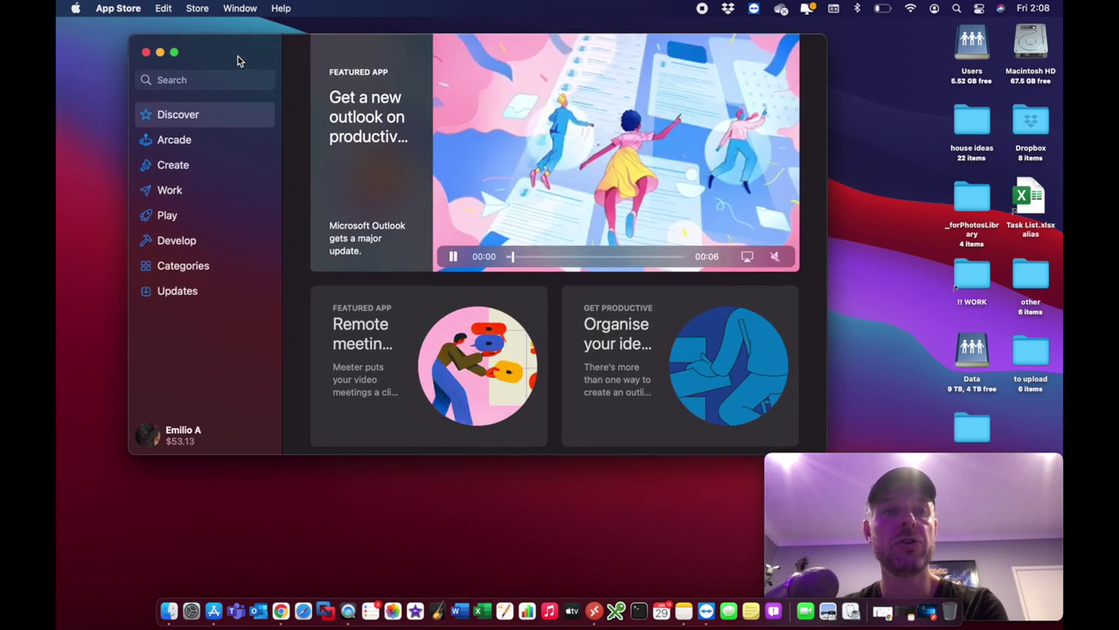
left_click(178, 293)
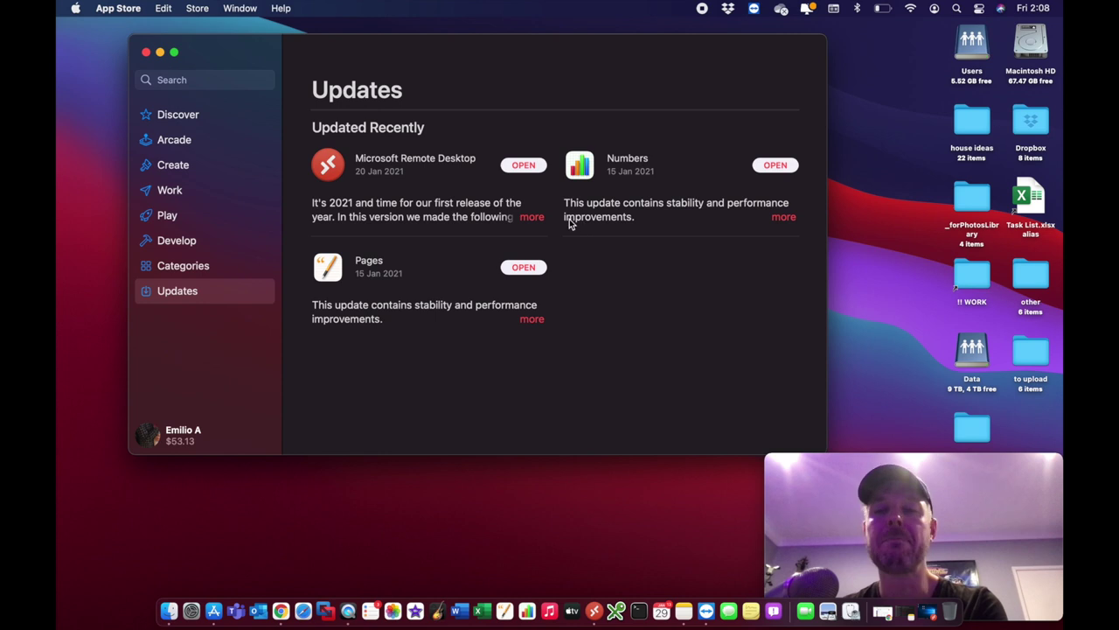